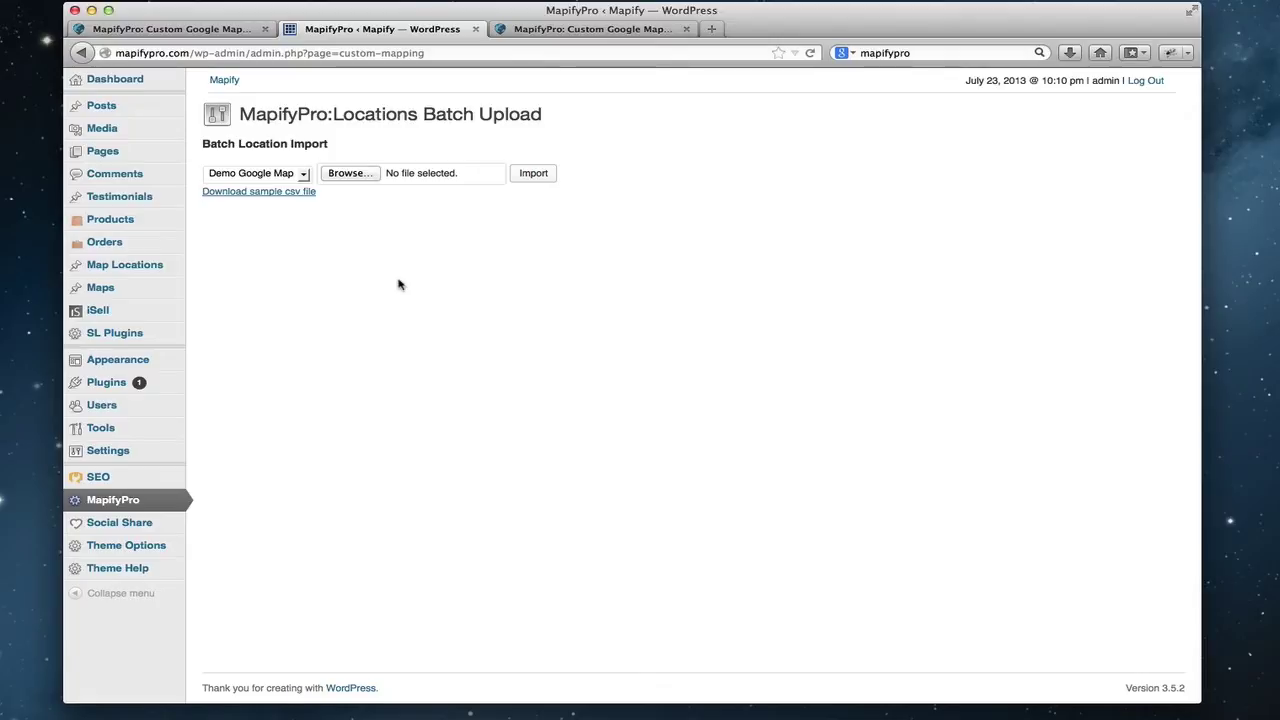
Step: Check the maps offered for the batch import, leave Demo Google Map chosen, and save the sample CSV file
{"action": "left_click", "coordinate": [304, 174]}
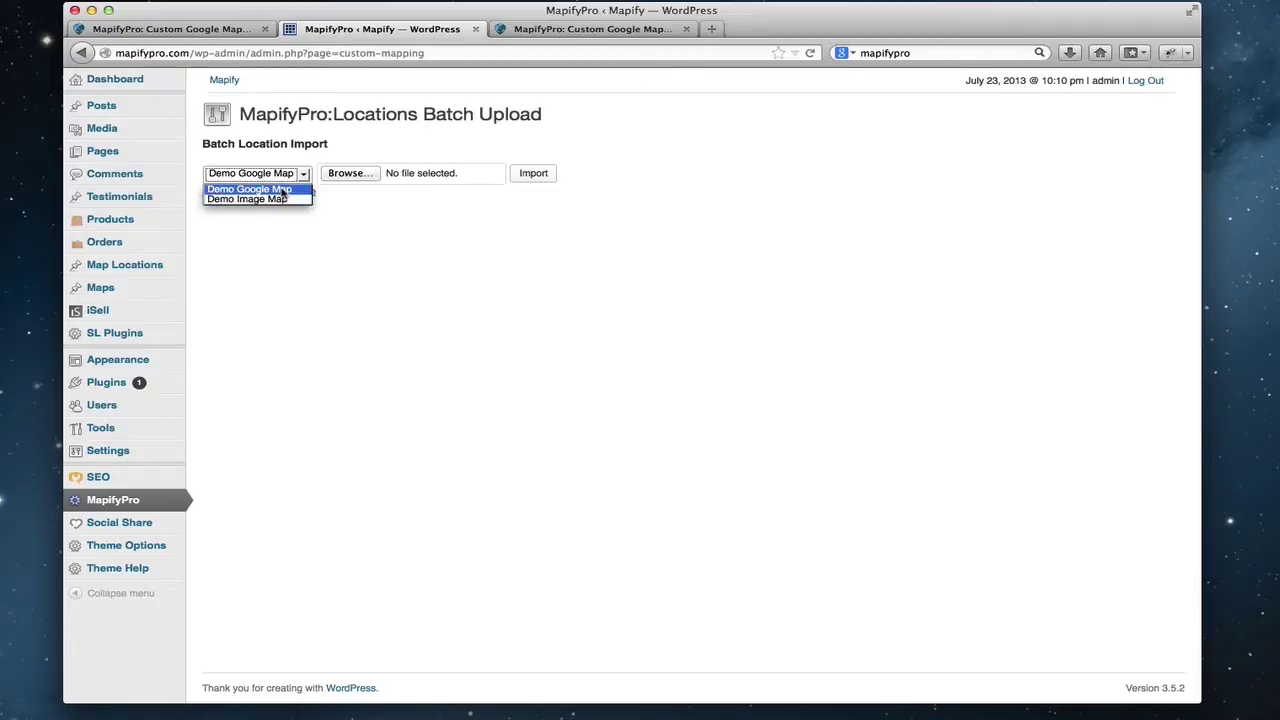
{"action": "left_click", "coordinate": [538, 210]}
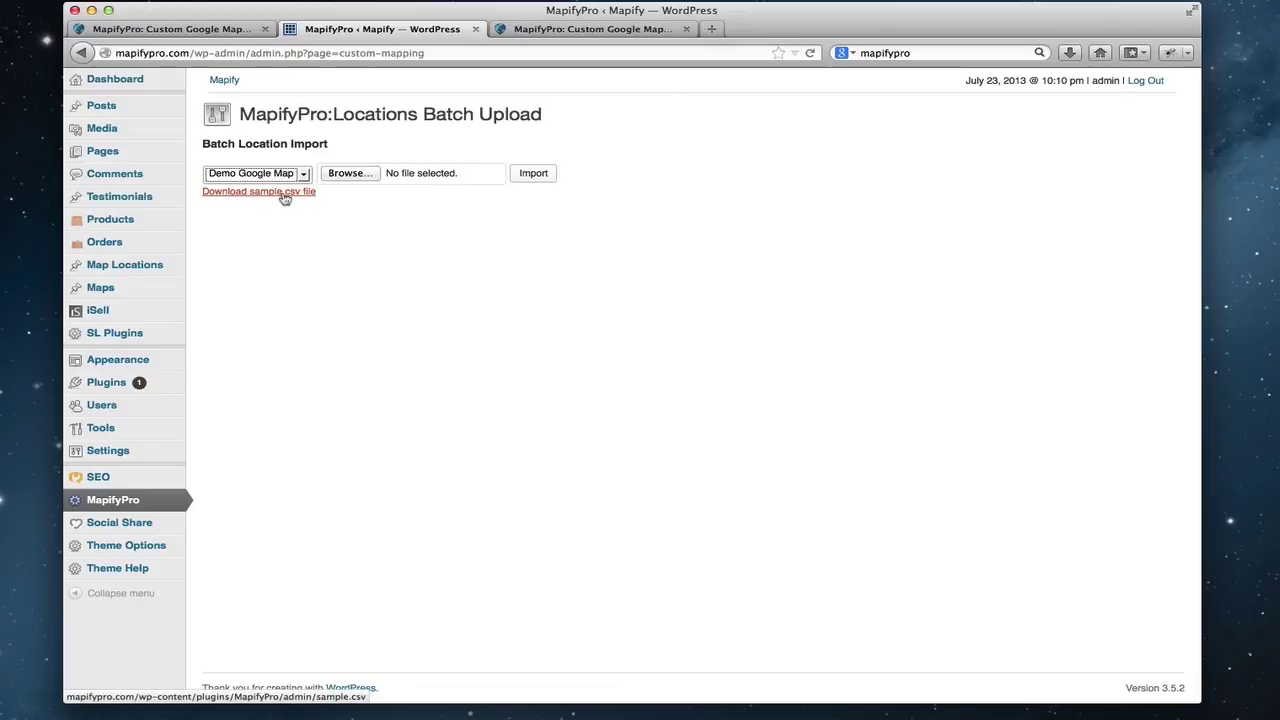
{"action": "left_click", "coordinate": [284, 196]}
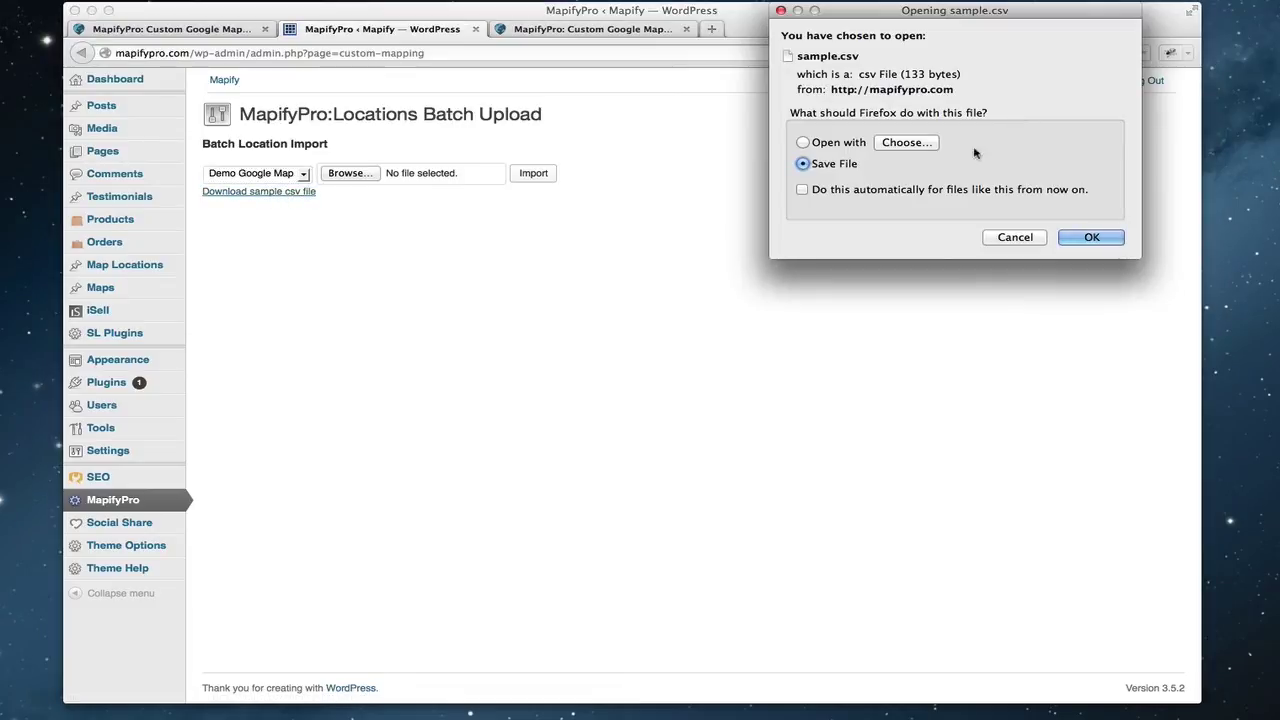
{"action": "left_click", "coordinate": [1095, 239]}
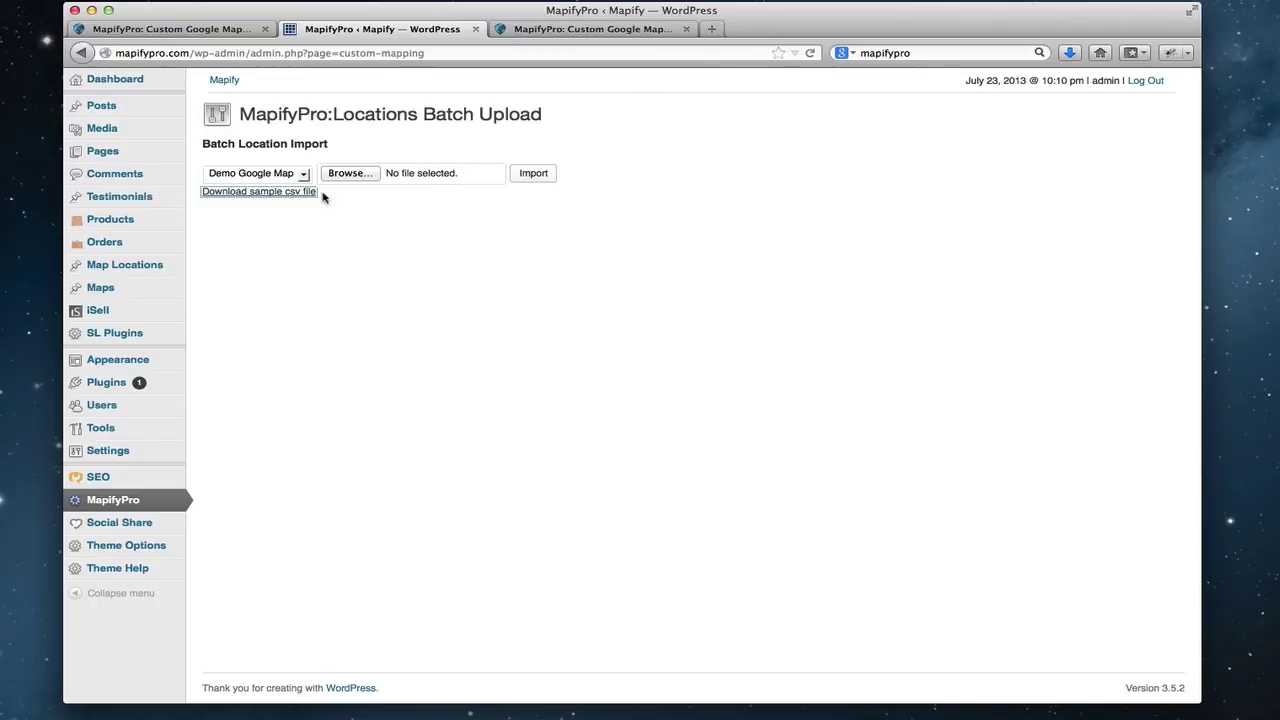
Step: Open the downloaded sample(2).csv in Excel, look at its Title and Description headers, and uncover the browser window behind it
{"action": "left_click", "coordinate": [1069, 53]}
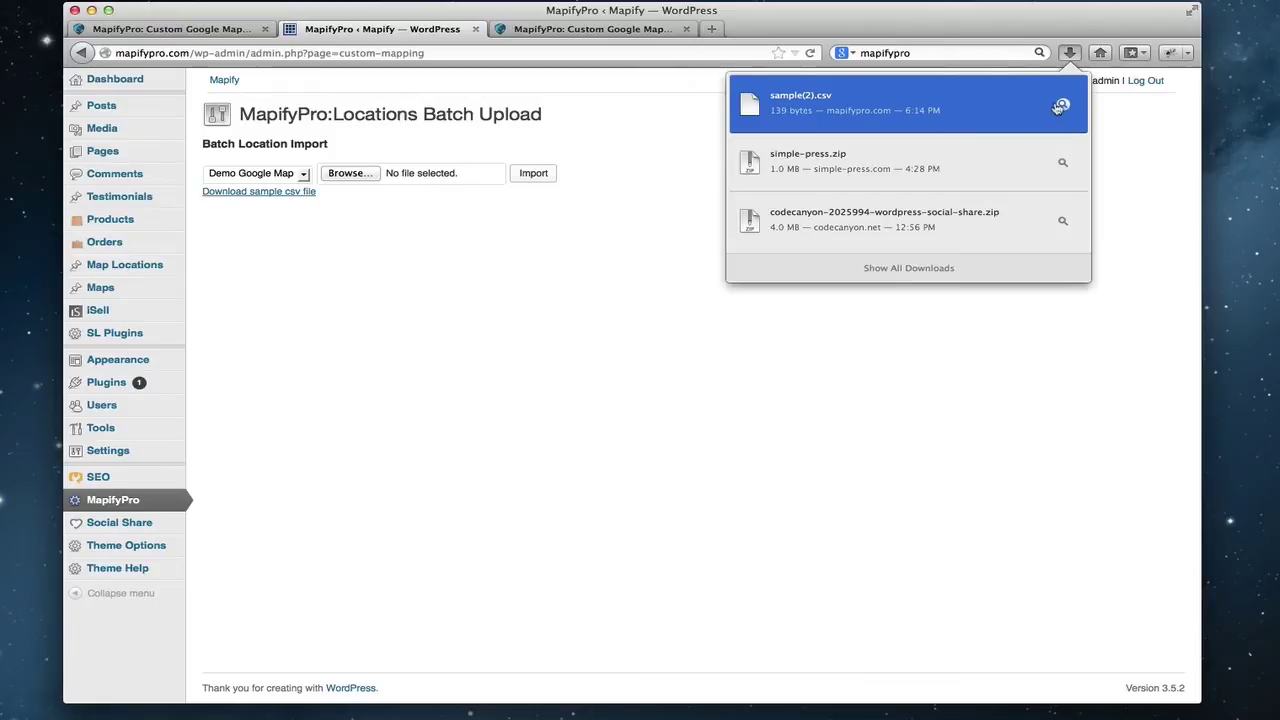
{"action": "left_click", "coordinate": [815, 95]}
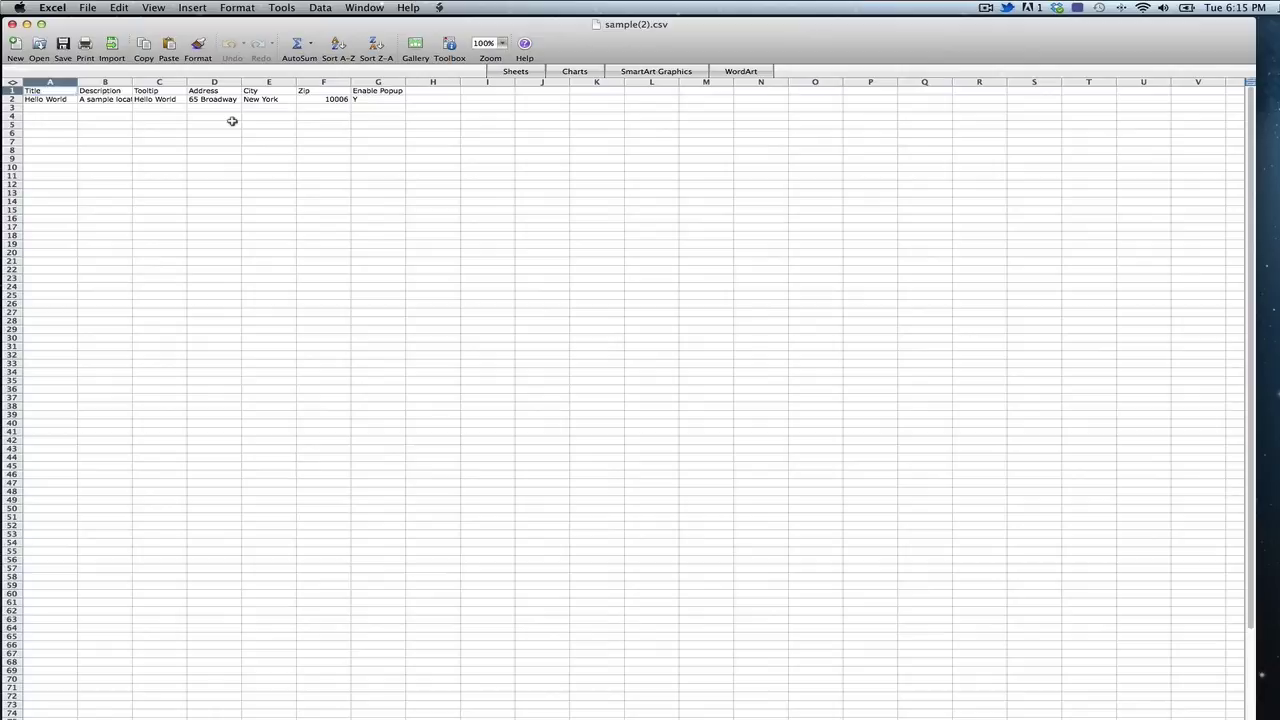
{"action": "left_click", "coordinate": [114, 92]}
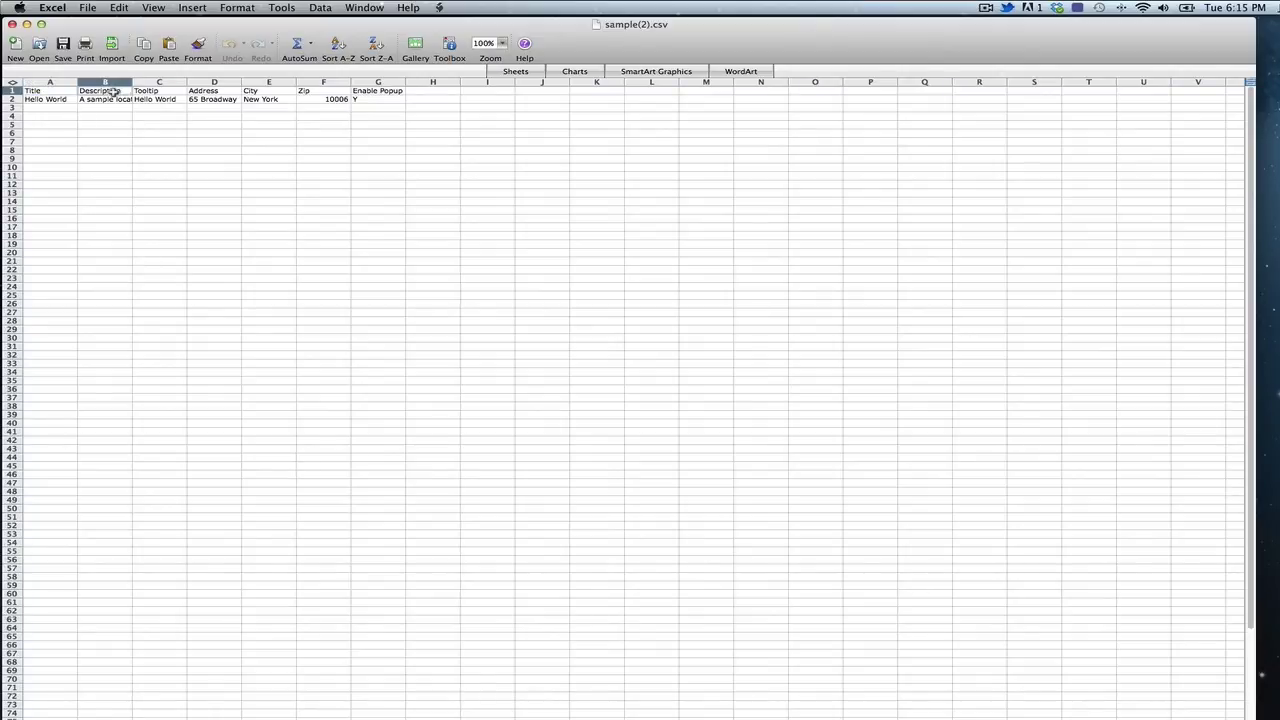
{"action": "left_click", "coordinate": [38, 92]}
{"action": "left_click_drag", "start_coordinate": [203, 24], "coordinate": [211, 133]}
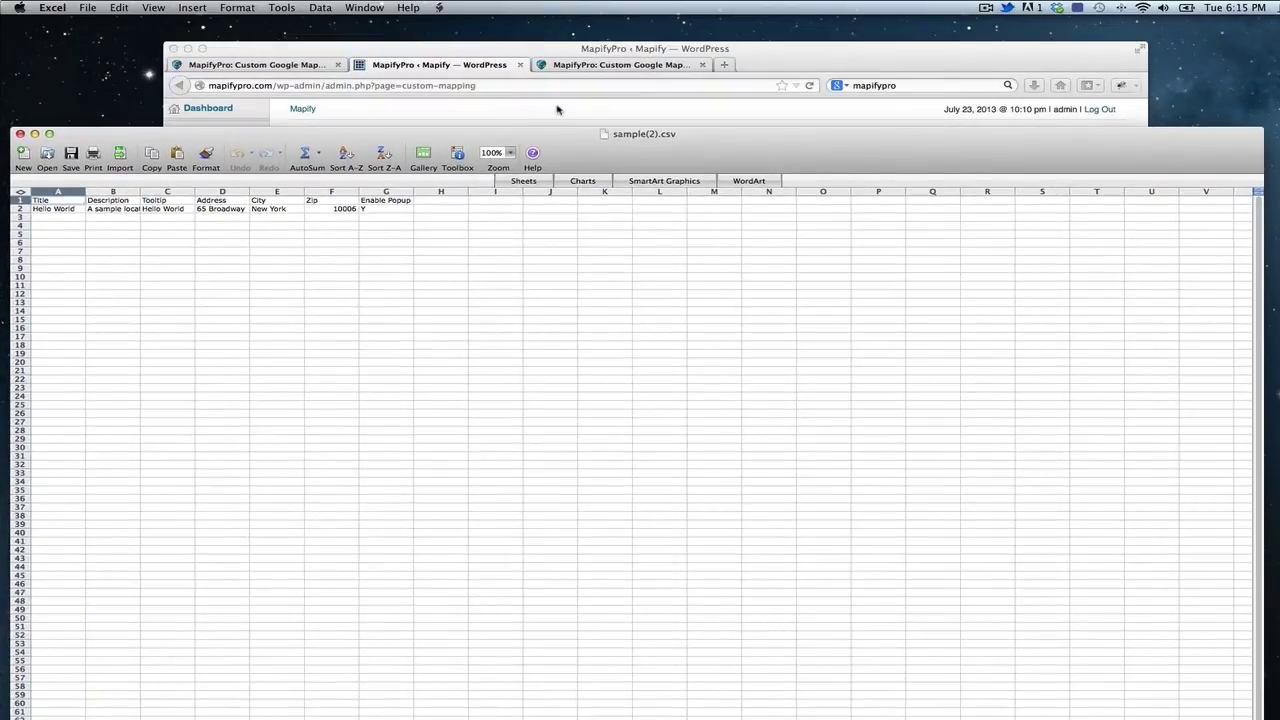
Step: Switch to the Mapify demo map in Firefox, view the central United States location's popup and tooltip, and place the window beside the spreadsheet
{"action": "left_click", "coordinate": [560, 111]}
{"action": "left_click", "coordinate": [592, 66]}
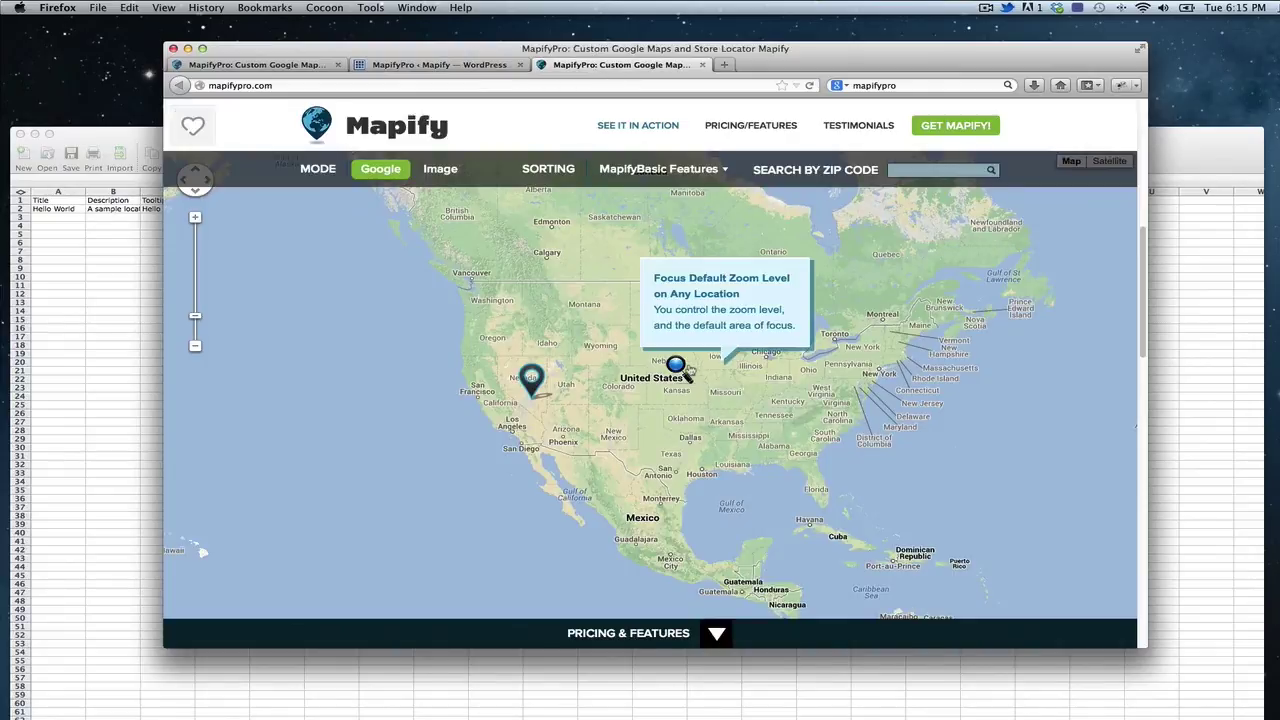
{"action": "left_click", "coordinate": [680, 369]}
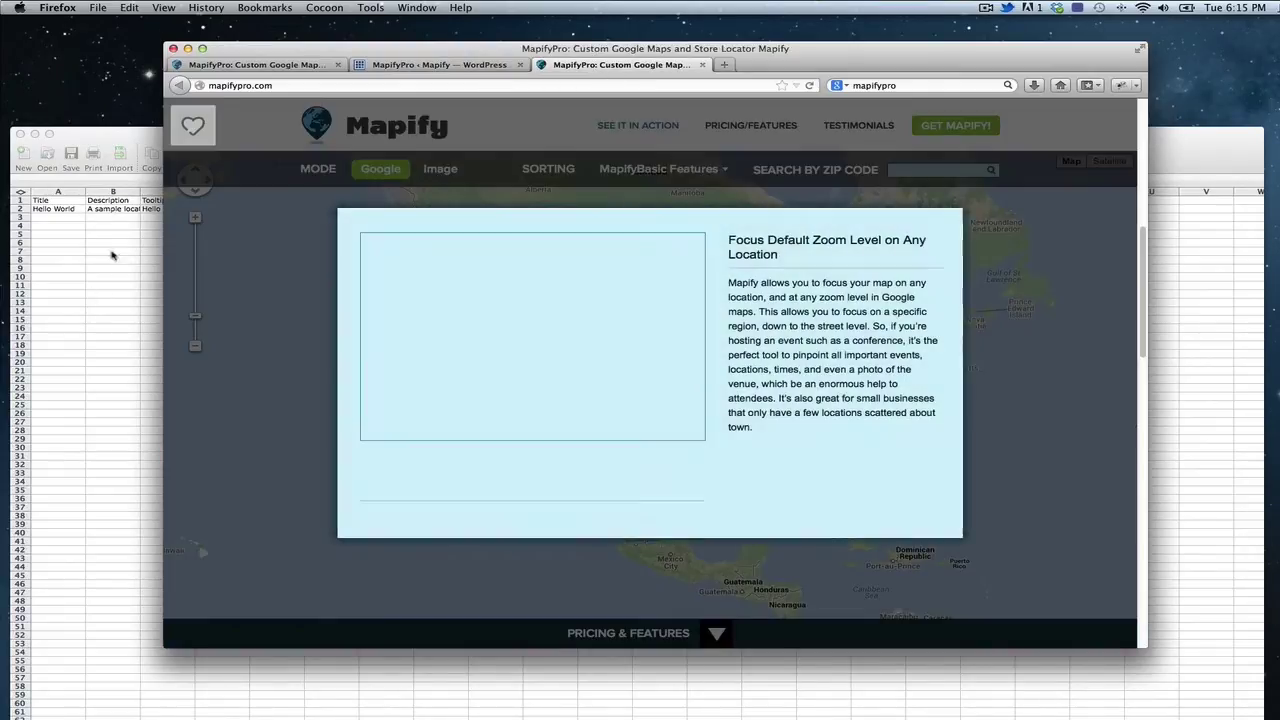
{"action": "left_click_drag", "start_coordinate": [812, 58], "coordinate": [988, 30]}
{"action": "left_click", "coordinate": [1025, 223]}
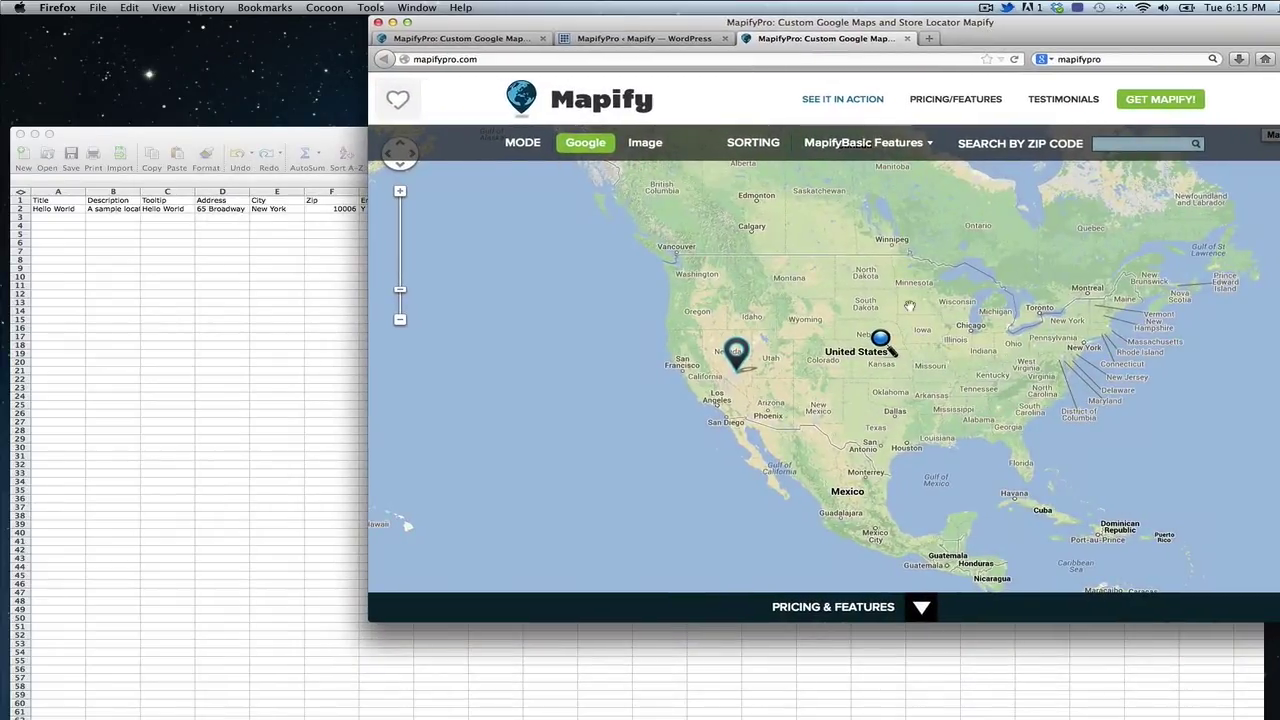
{"action": "mouse_move", "coordinate": [884, 344]}
Step: Compare the Hello World title in the spreadsheet with the title shown in the map location's tooltip and popup
{"action": "left_click", "coordinate": [75, 230]}
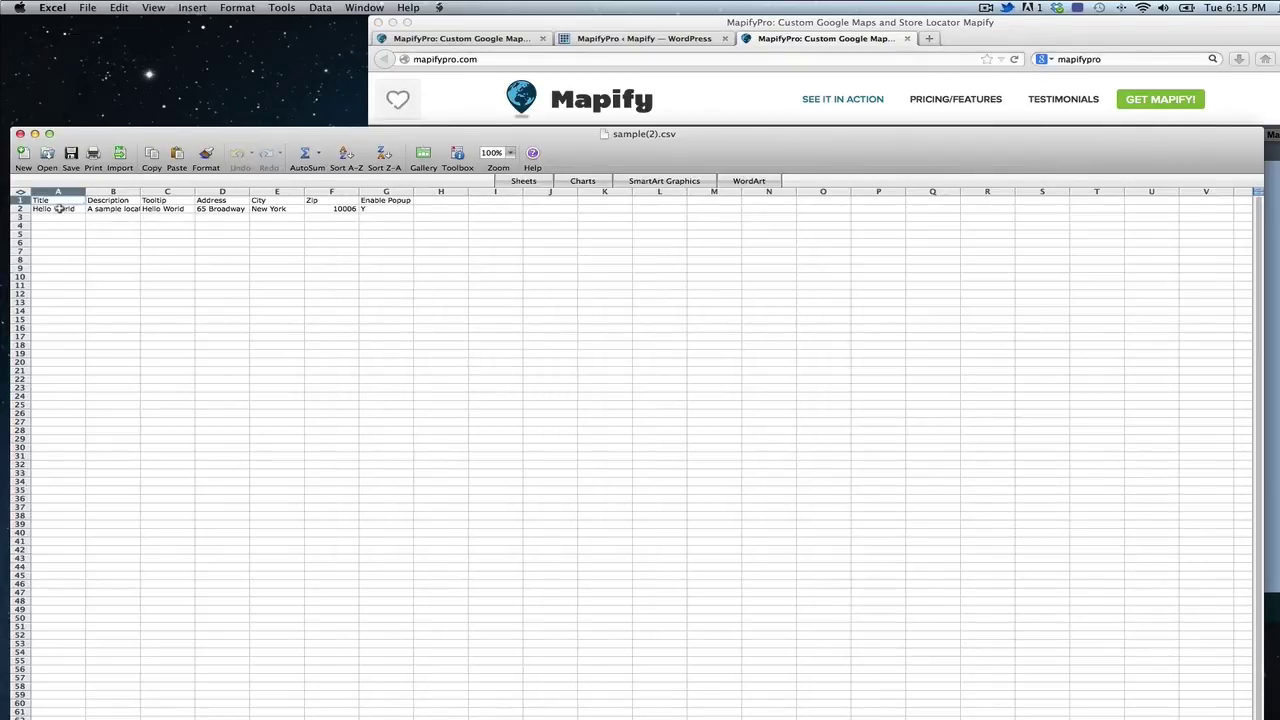
{"action": "left_click", "coordinate": [58, 209]}
{"action": "left_click_drag", "start_coordinate": [658, 142], "coordinate": [605, 299]}
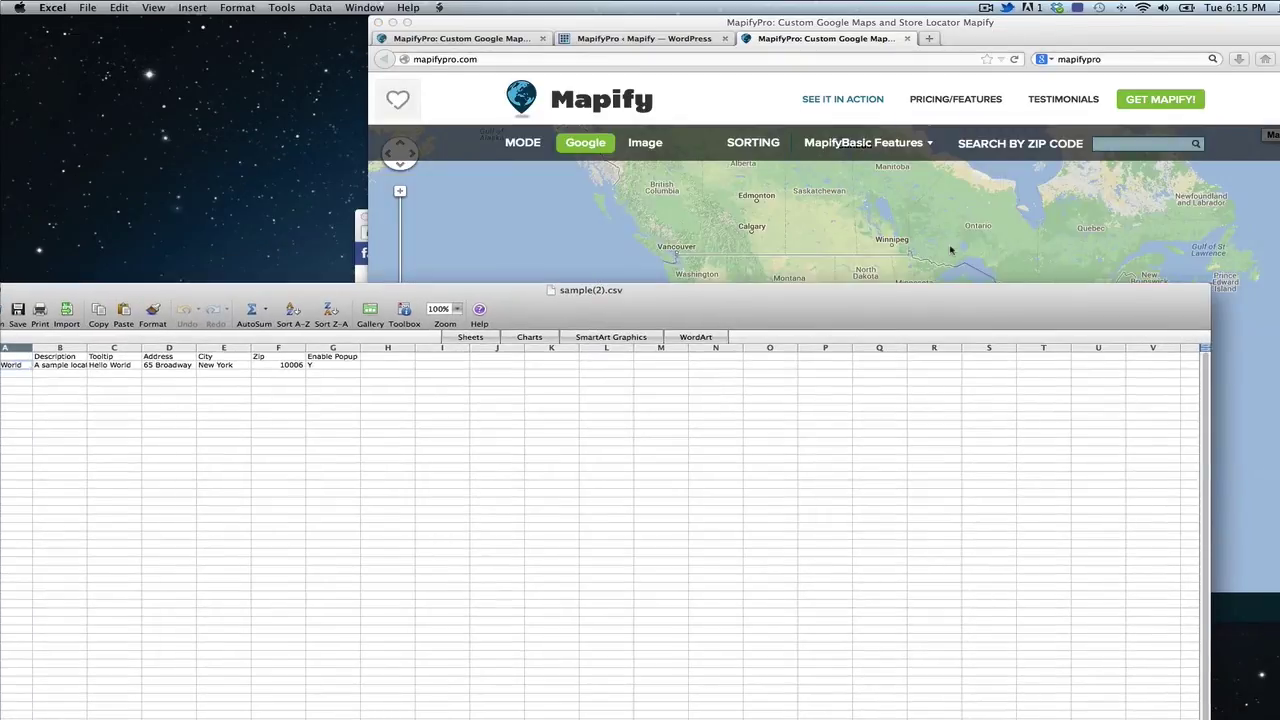
{"action": "left_click", "coordinate": [860, 240]}
{"action": "mouse_move", "coordinate": [880, 340]}
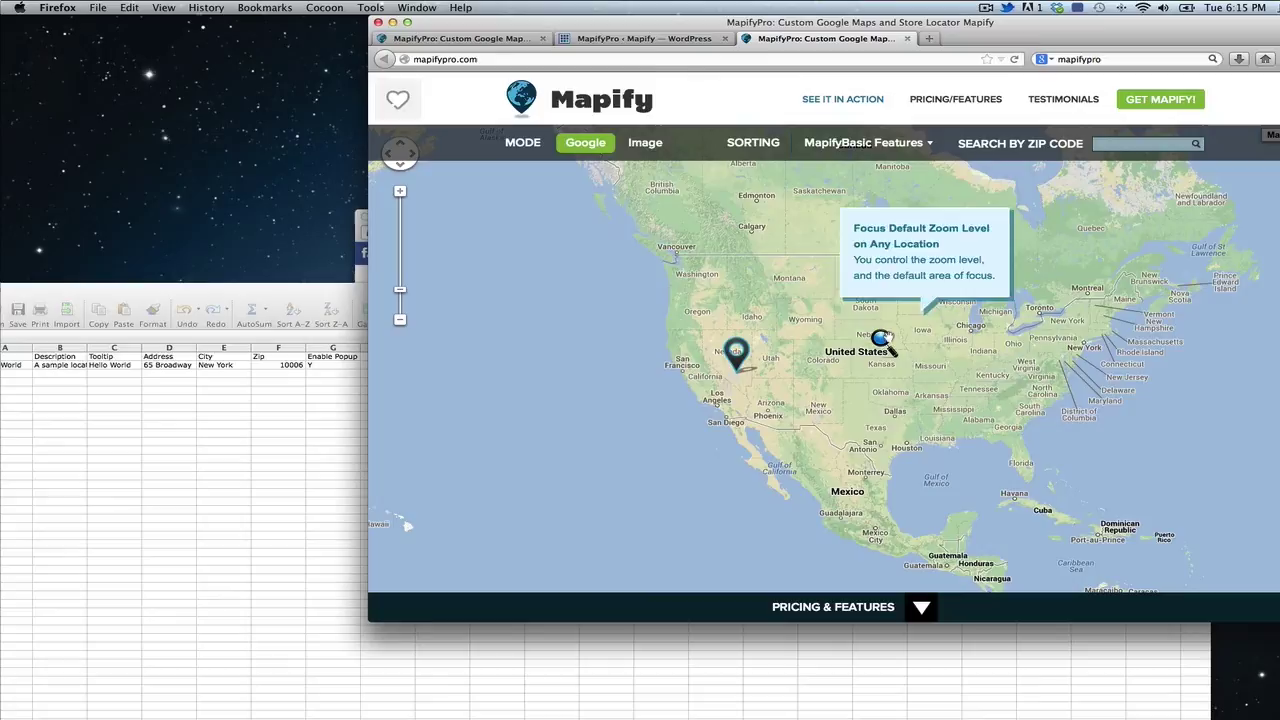
{"action": "left_click", "coordinate": [880, 340]}
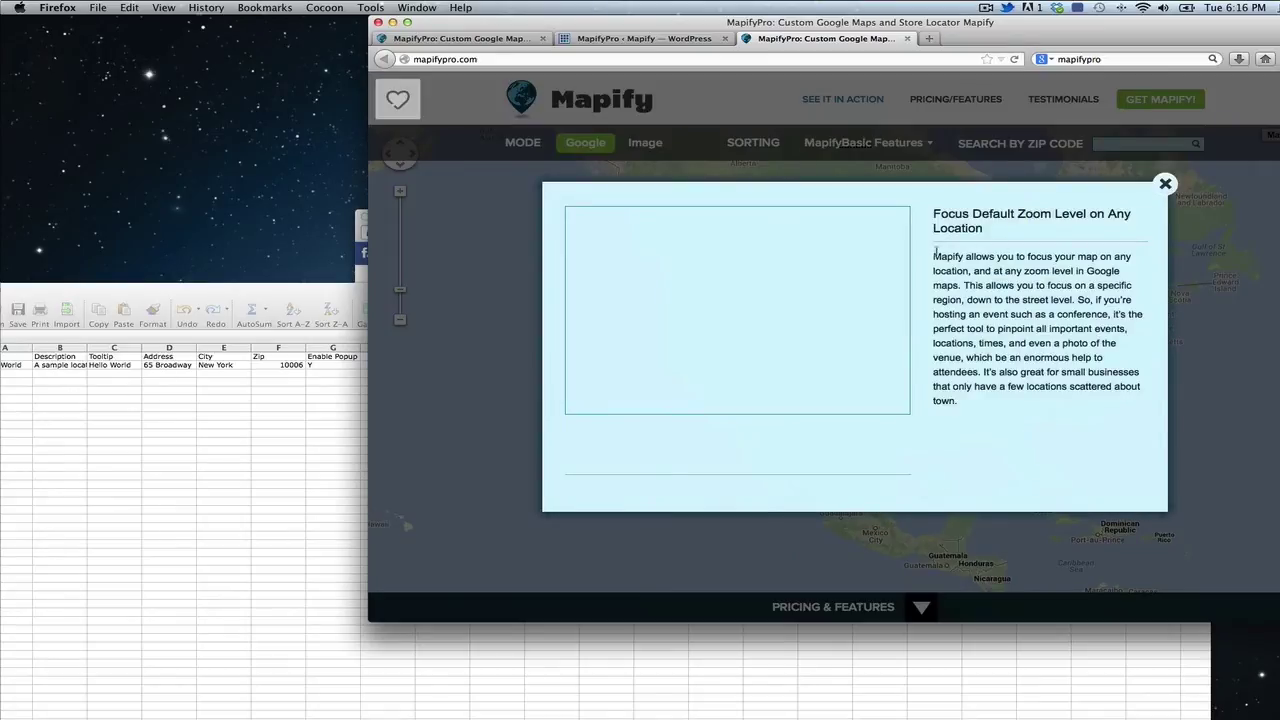
Step: Highlight the description text in the location popup and compare it with the sample row's Description cell in Excel
{"action": "left_click_drag", "start_coordinate": [935, 252], "coordinate": [1088, 422]}
{"action": "left_click_drag", "start_coordinate": [202, 293], "coordinate": [347, 291]}
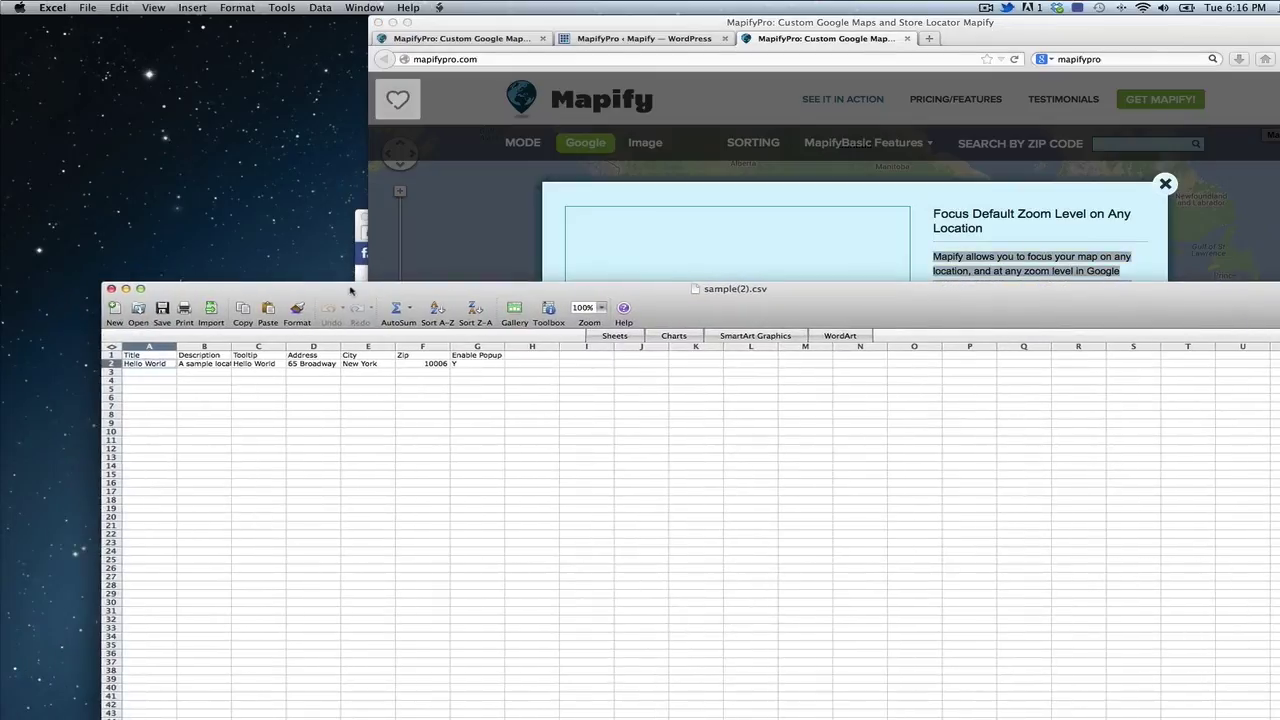
{"action": "left_click", "coordinate": [207, 364]}
{"action": "left_click_drag", "start_coordinate": [207, 364], "coordinate": [336, 366]}
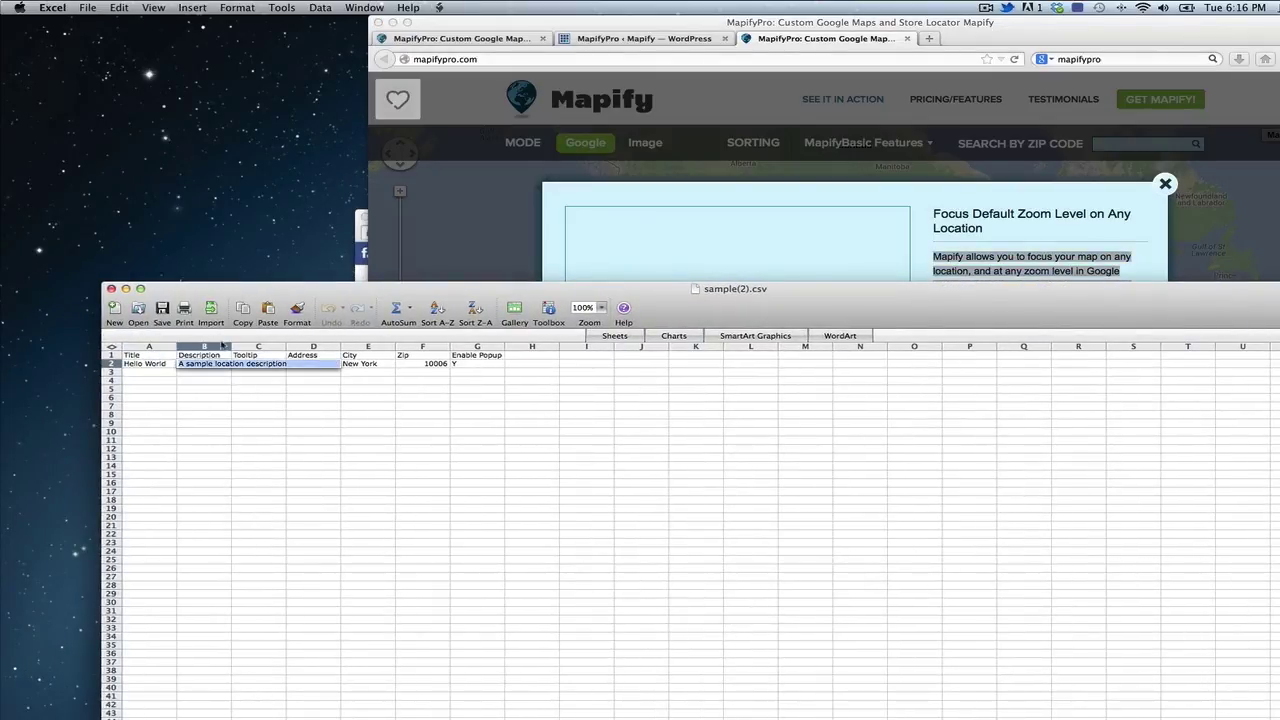
Step: Compare the spreadsheet's Tooltip column with the tooltip of the central United States location on the demo map
{"action": "left_click", "coordinate": [257, 355]}
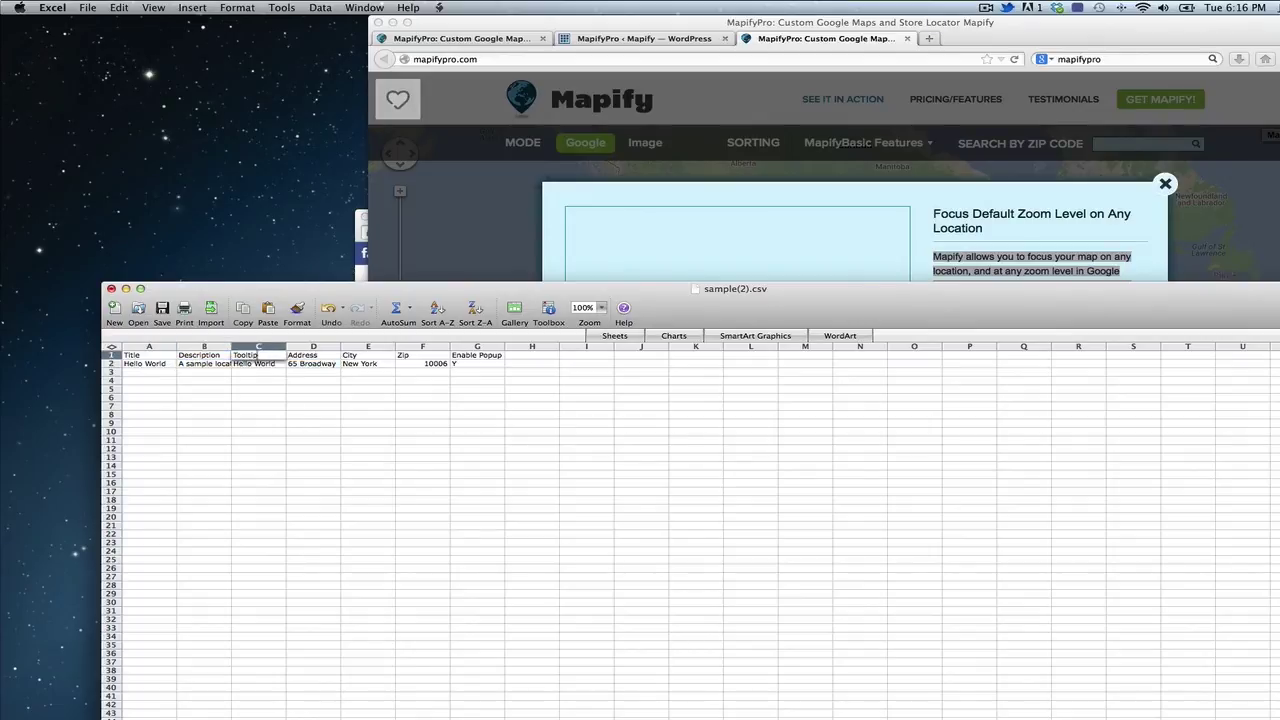
{"action": "left_click", "coordinate": [1094, 204]}
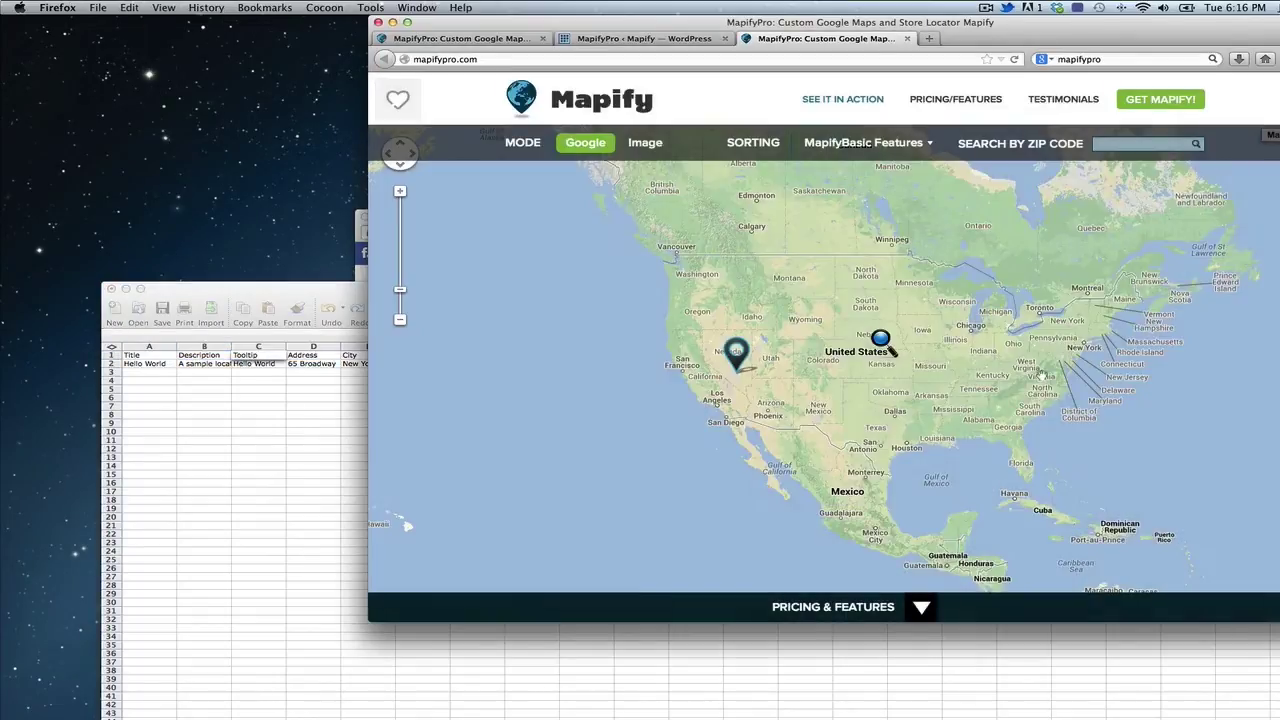
{"action": "mouse_move", "coordinate": [888, 348]}
Step: Examine the Address, City and Zip values of the sample row in Excel, referring back to the demo map
{"action": "left_click", "coordinate": [284, 374]}
{"action": "left_click", "coordinate": [318, 363]}
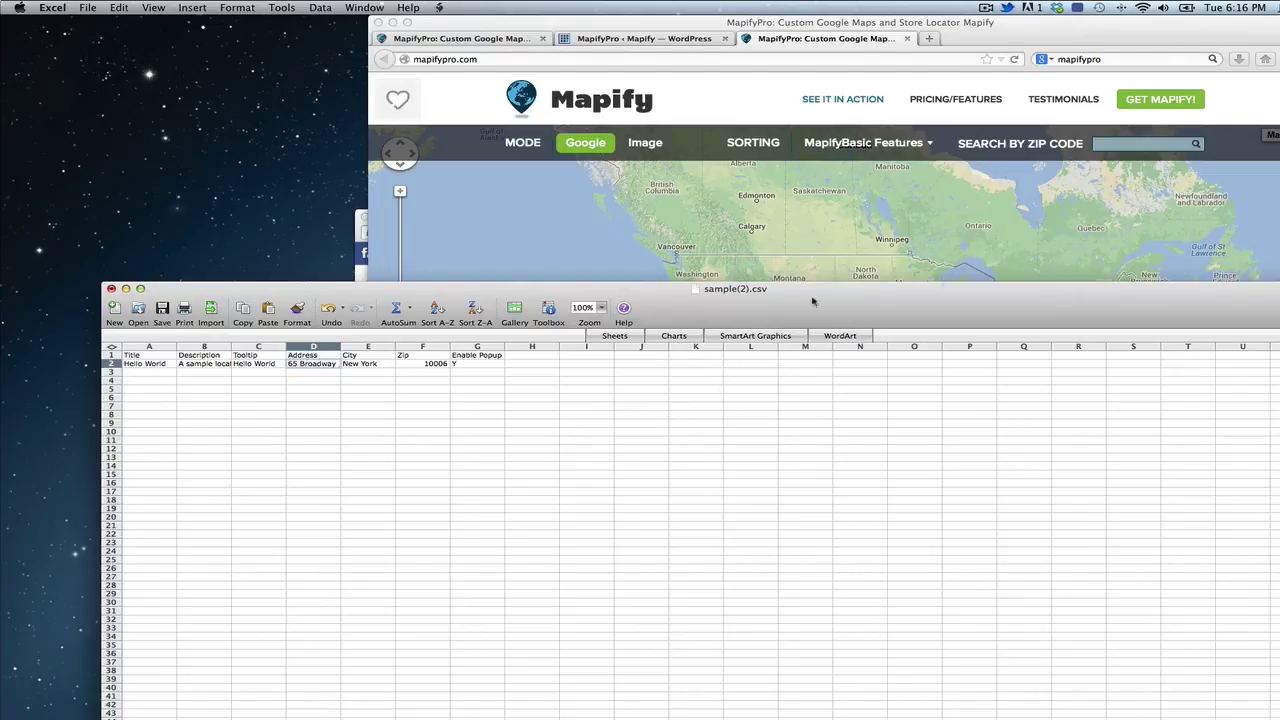
{"action": "left_click", "coordinate": [844, 233]}
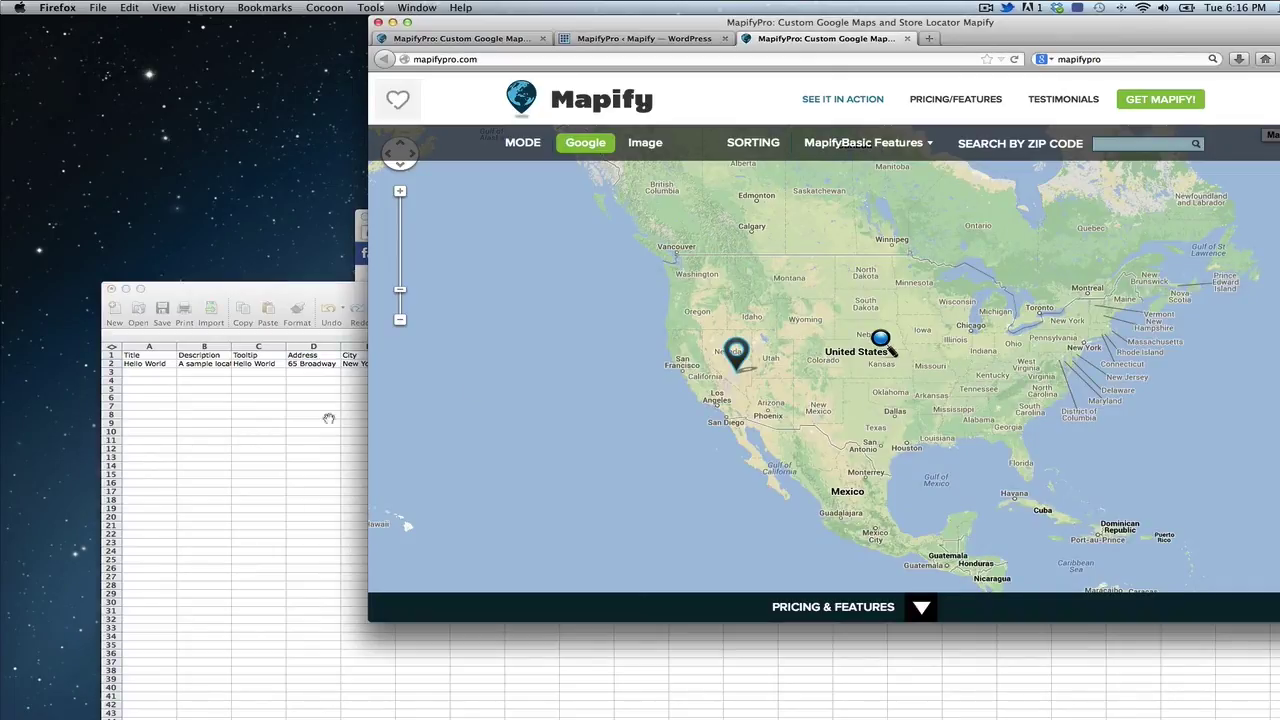
{"action": "left_click", "coordinate": [213, 428]}
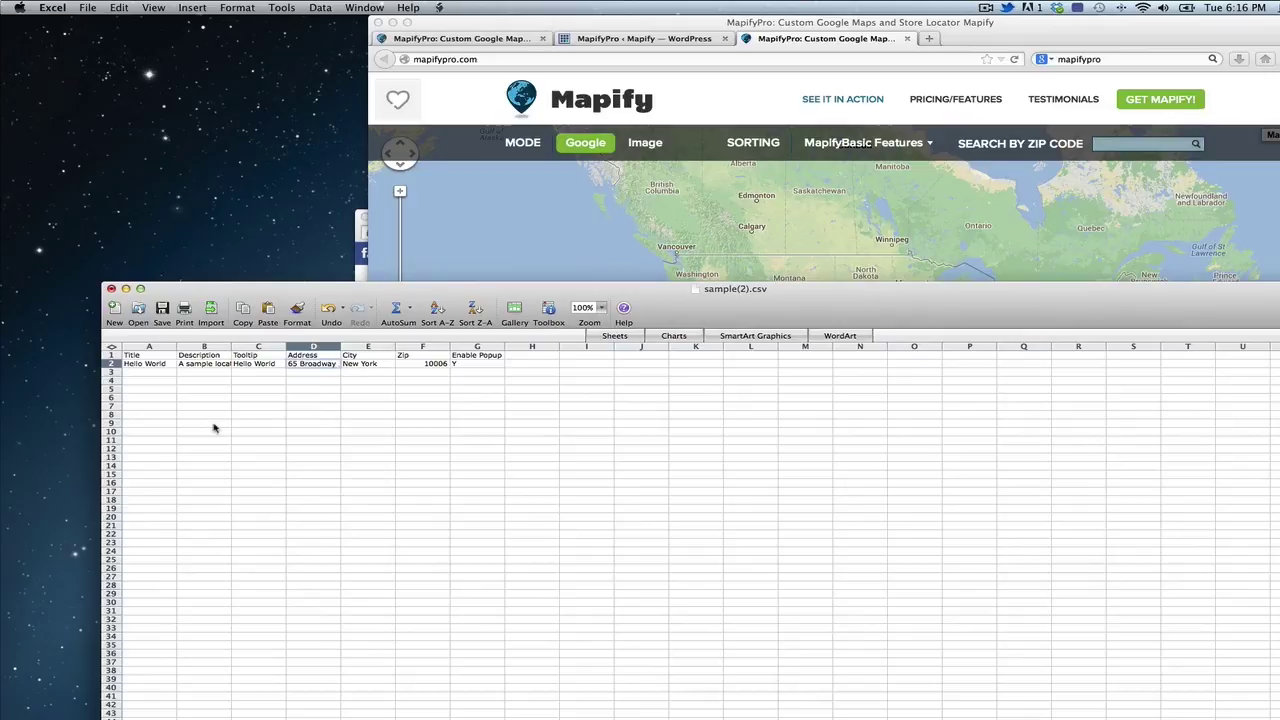
{"action": "left_click", "coordinate": [380, 363]}
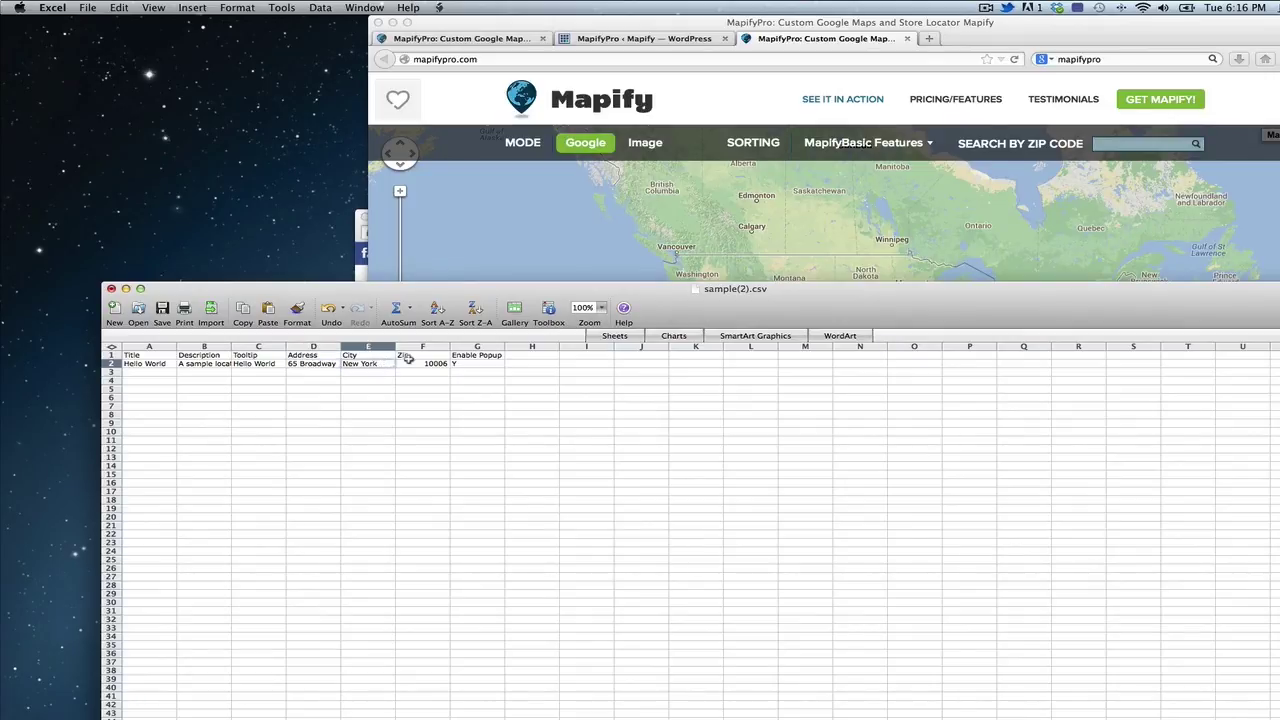
{"action": "left_click", "coordinate": [426, 363]}
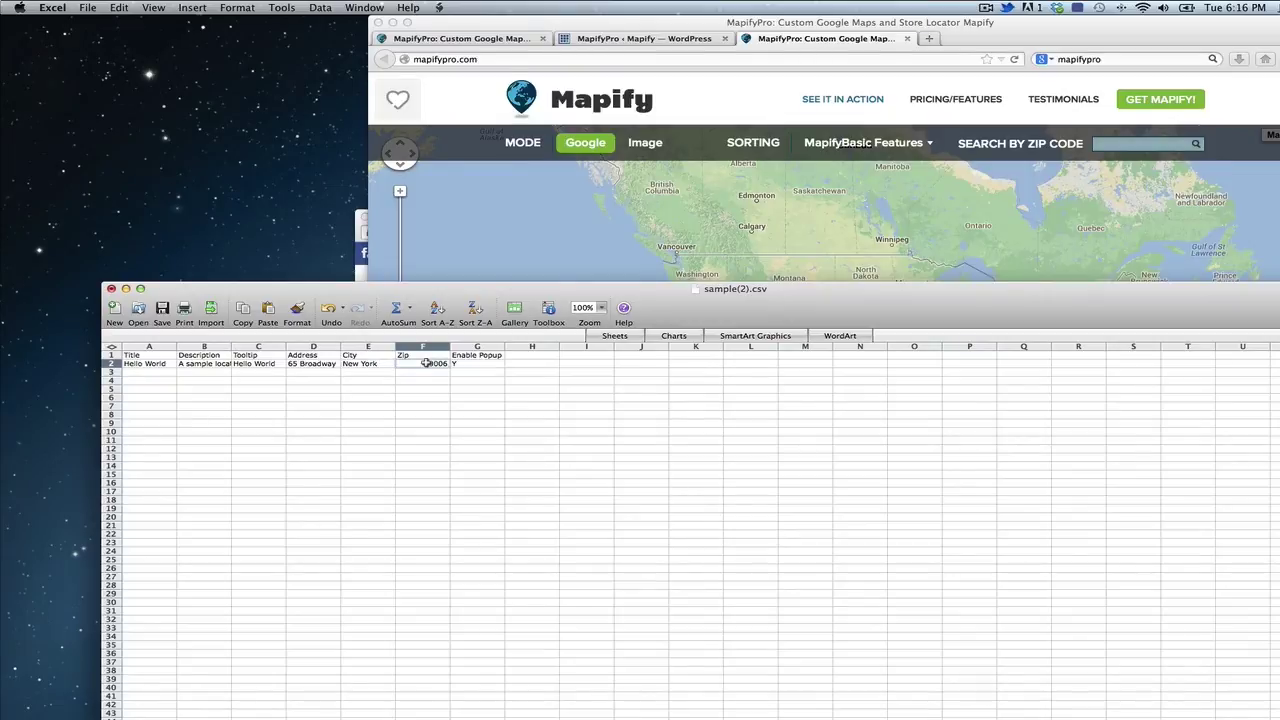
Step: Switch the demo map in Firefox to Image mode, search its locations for "dayton", and inspect the matching location
{"action": "left_click", "coordinate": [497, 262]}
{"action": "left_click", "coordinate": [645, 142]}
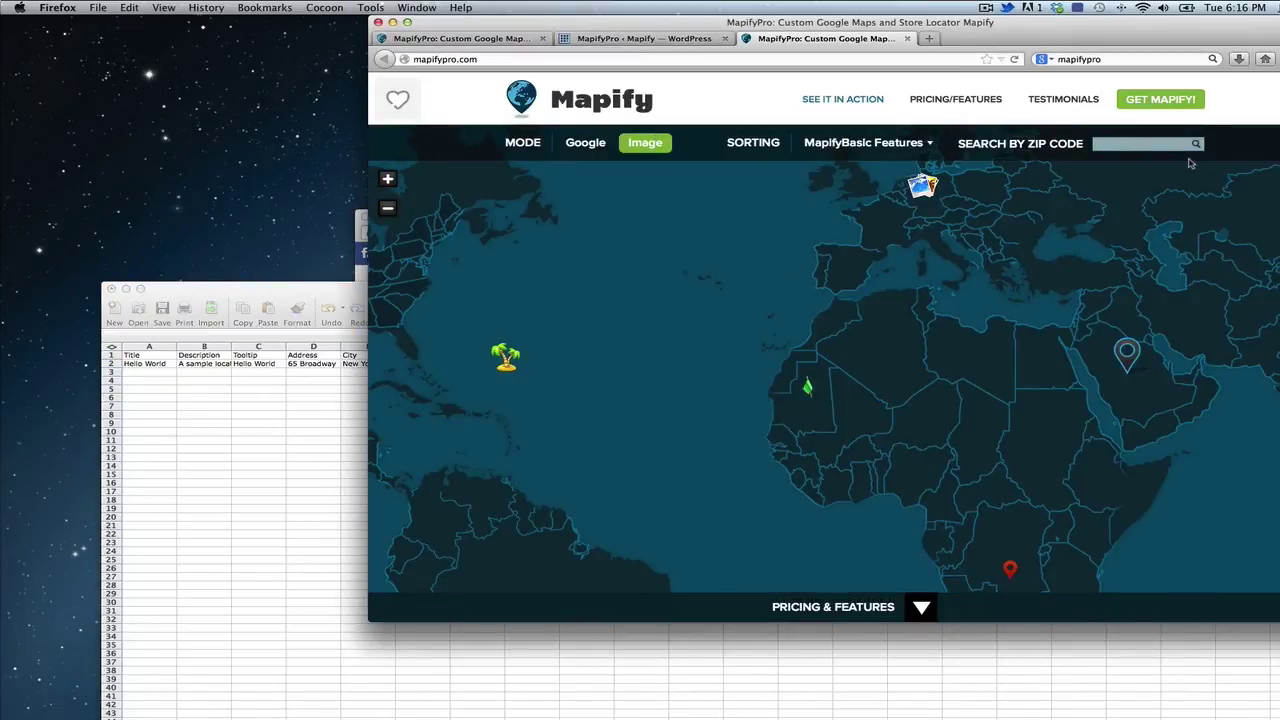
{"action": "type", "text": "dayton"}
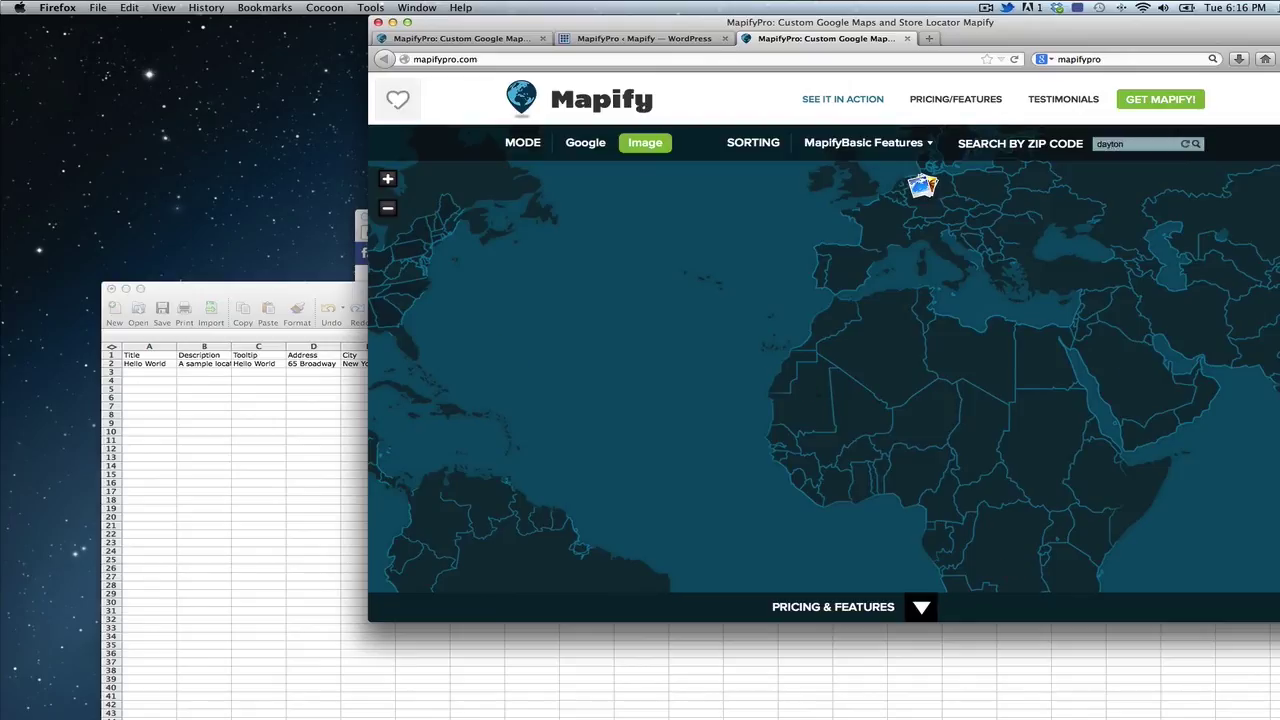
{"action": "mouse_move", "coordinate": [980, 197]}
{"action": "left_mouse_down"}
{"action": "mouse_move", "coordinate": [969, 364]}
{"action": "mouse_move", "coordinate": [762, 392]}
{"action": "left_mouse_up"}
{"action": "mouse_move", "coordinate": [700, 378]}
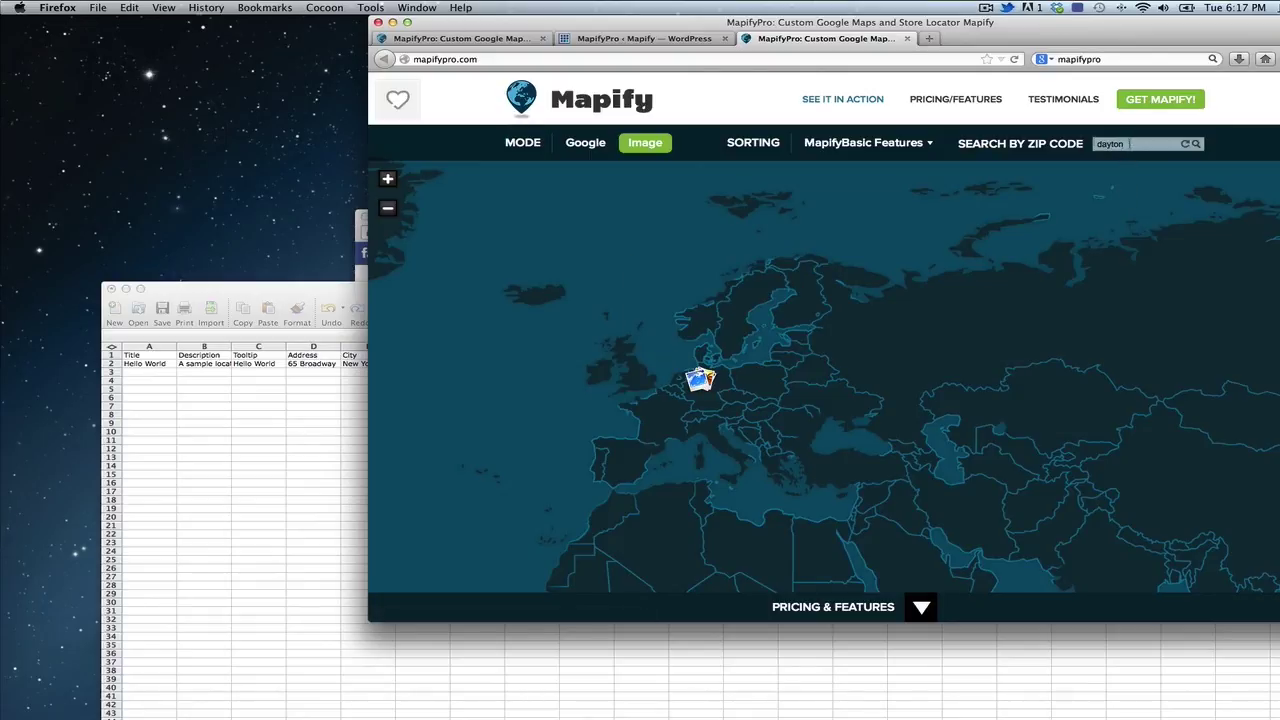
Step: Examine the sample row's Enable Popup value in Excel, and view and dismiss the gallery location's popup on the demo map
{"action": "left_click", "coordinate": [305, 409]}
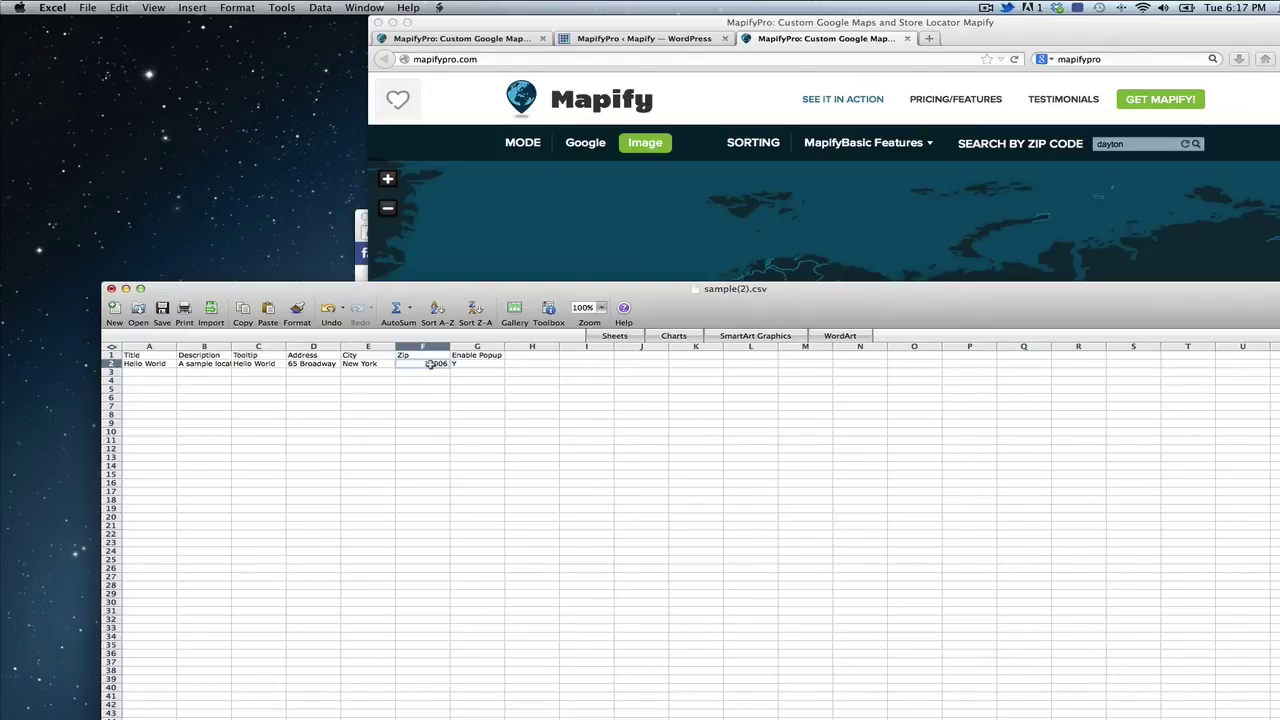
{"action": "left_click", "coordinate": [474, 363]}
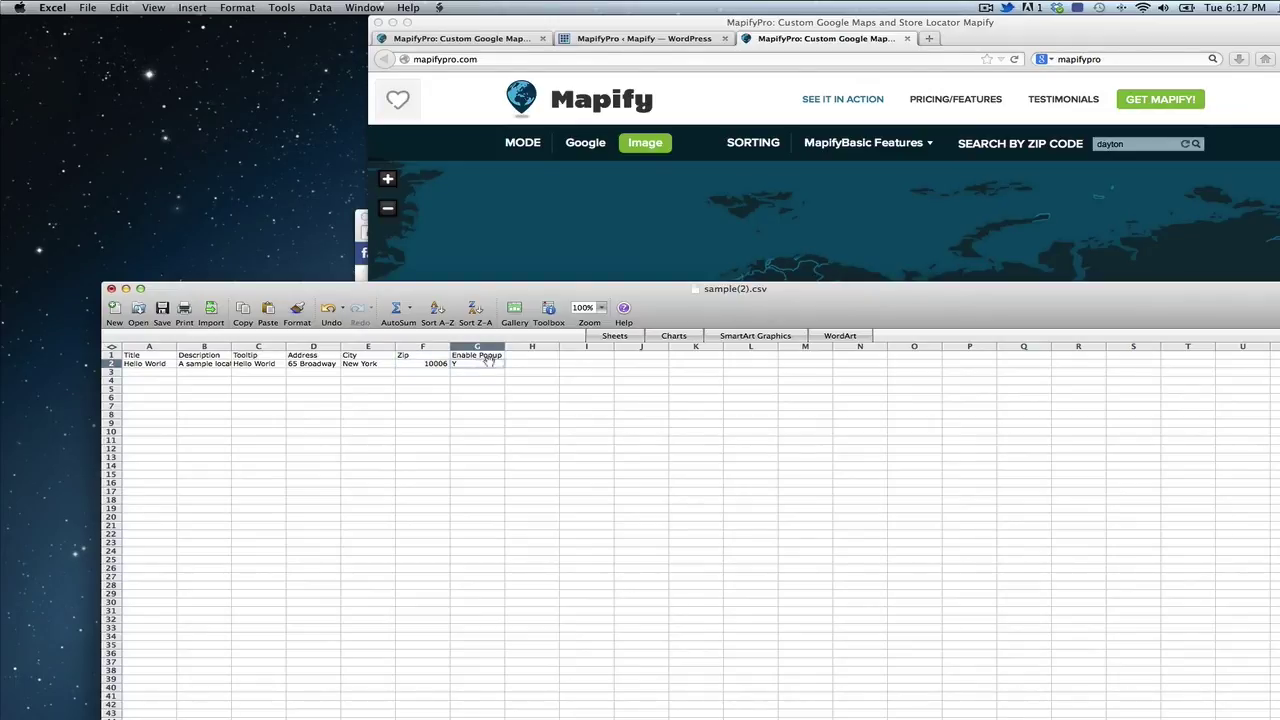
{"action": "left_click", "coordinate": [856, 210]}
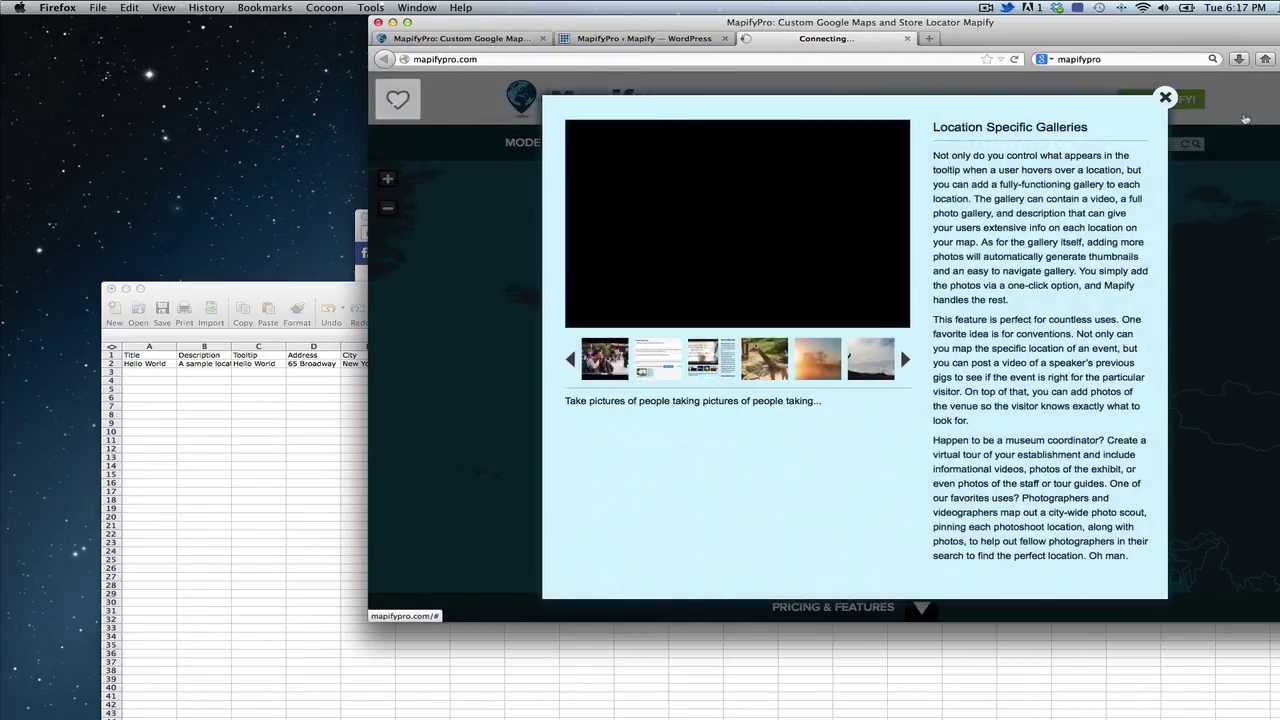
{"action": "left_click", "coordinate": [1166, 97]}
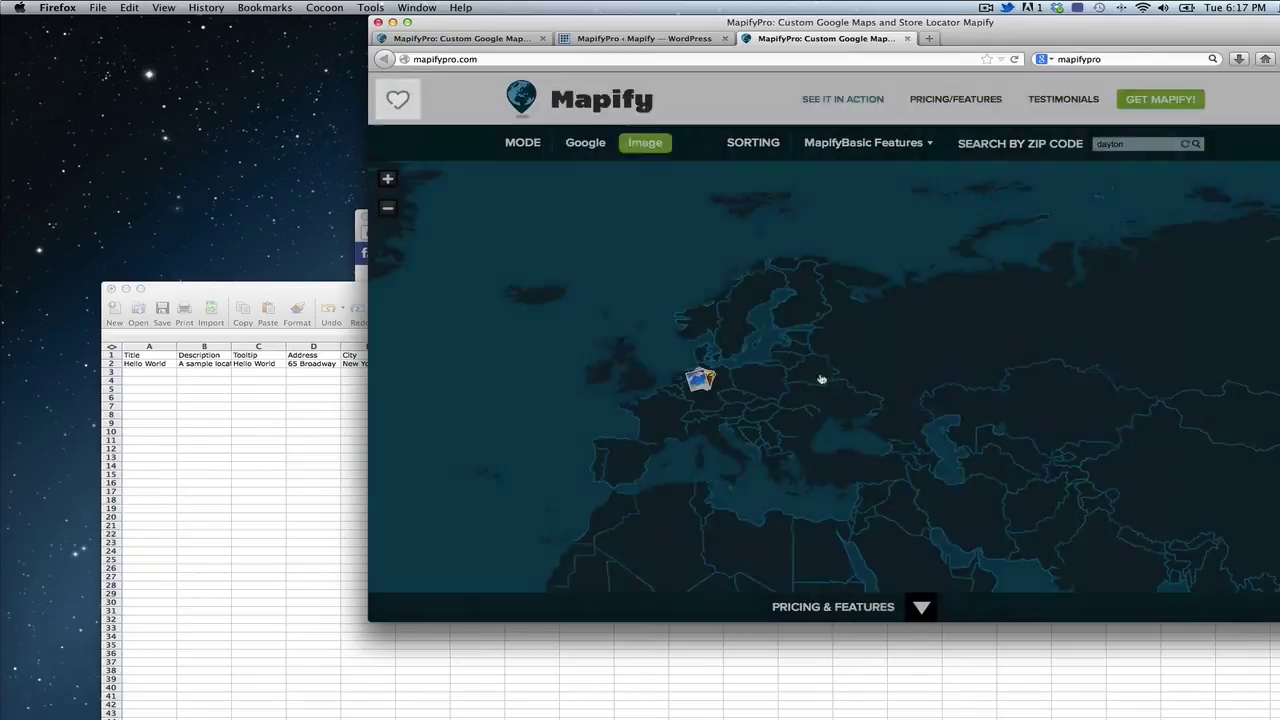
Step: Close sample(2).csv in Excel, saving its changes, and return to the MapifyPro batch upload page in Firefox
{"action": "left_click", "coordinate": [288, 432]}
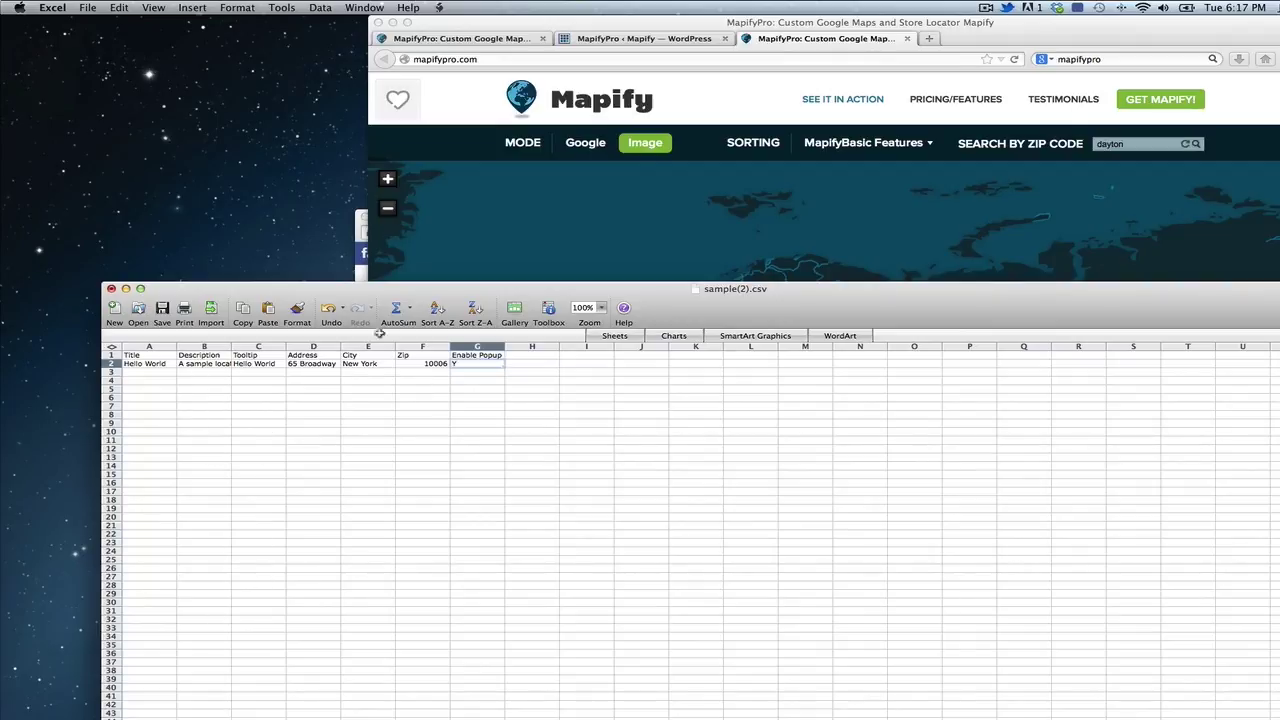
{"action": "left_click", "coordinate": [111, 289]}
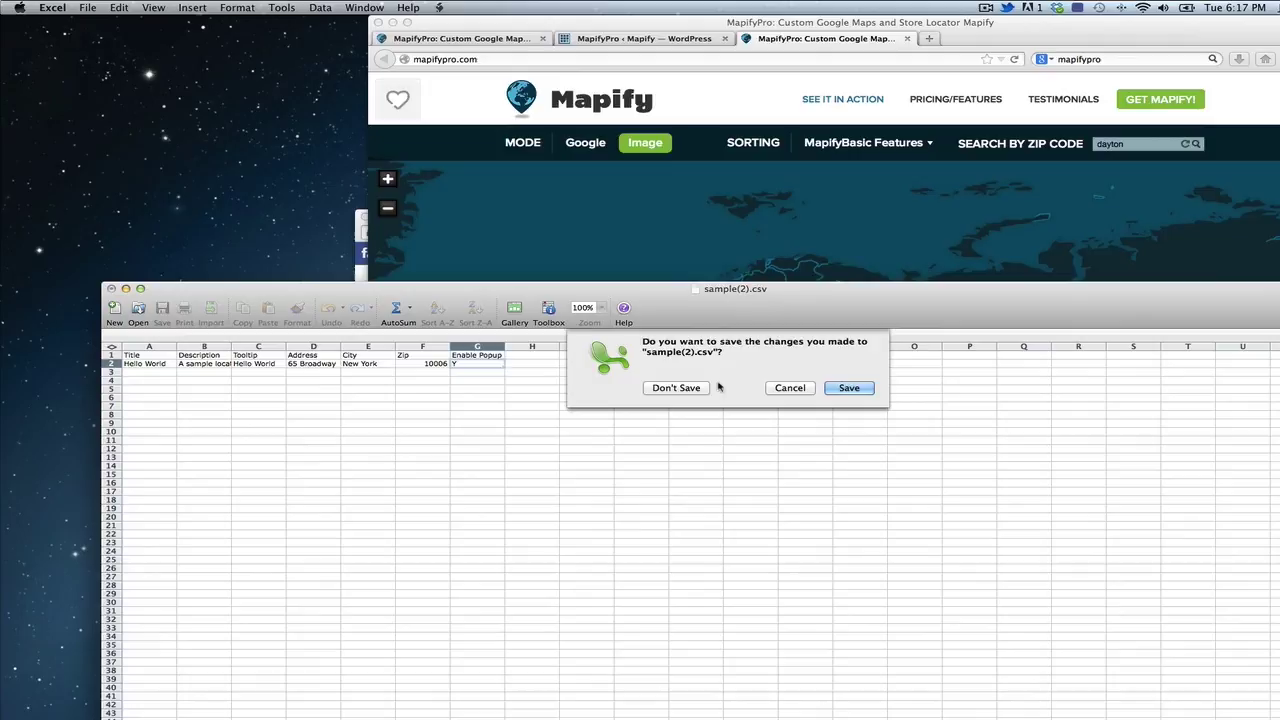
{"action": "key", "text": "Return"}
{"action": "left_click", "coordinate": [642, 40]}
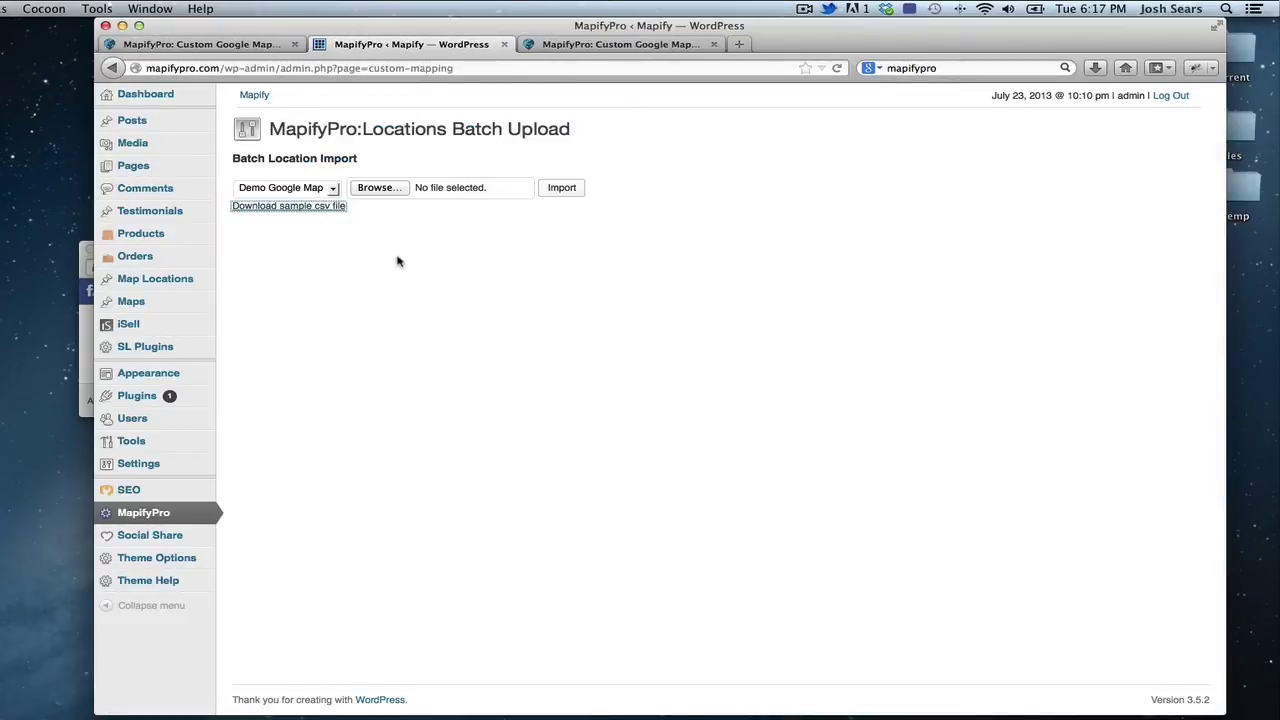
{"action": "left_click", "coordinate": [388, 191]}
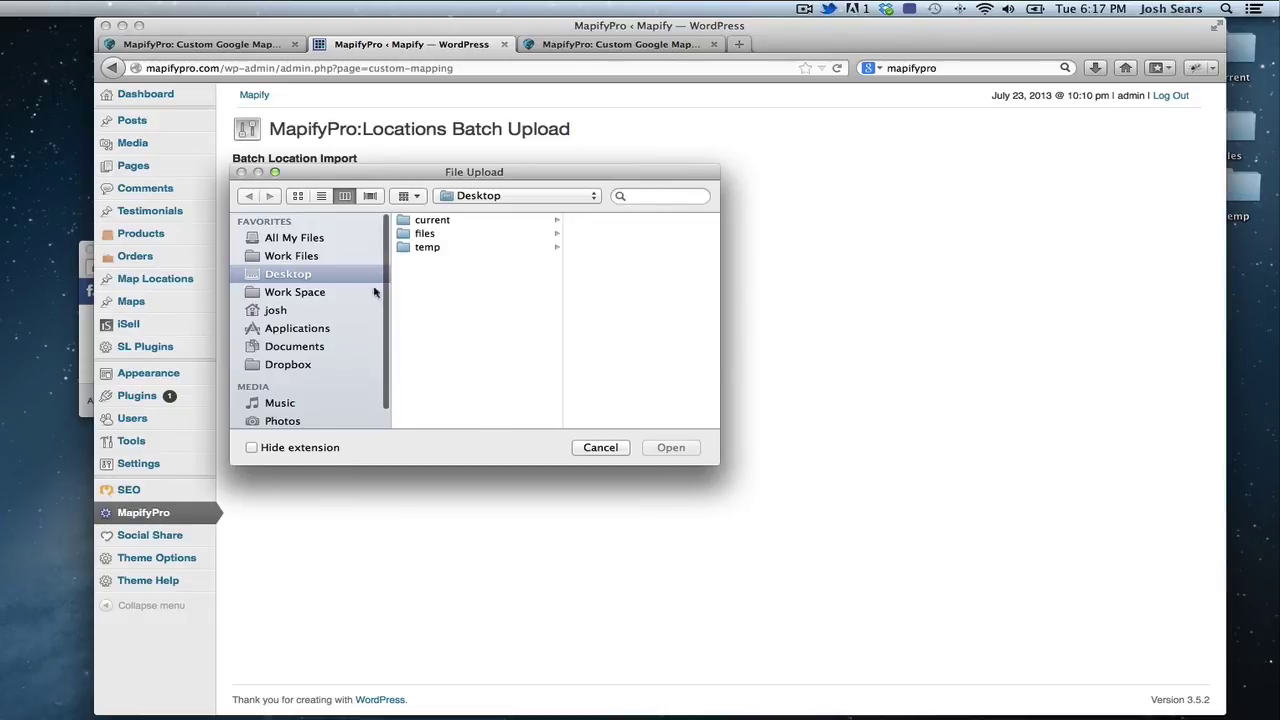
{"action": "left_click", "coordinate": [312, 280]}
{"action": "left_click_drag", "start_coordinate": [600, 447], "coordinate": [572, 416]}
{"action": "left_click", "coordinate": [600, 447]}
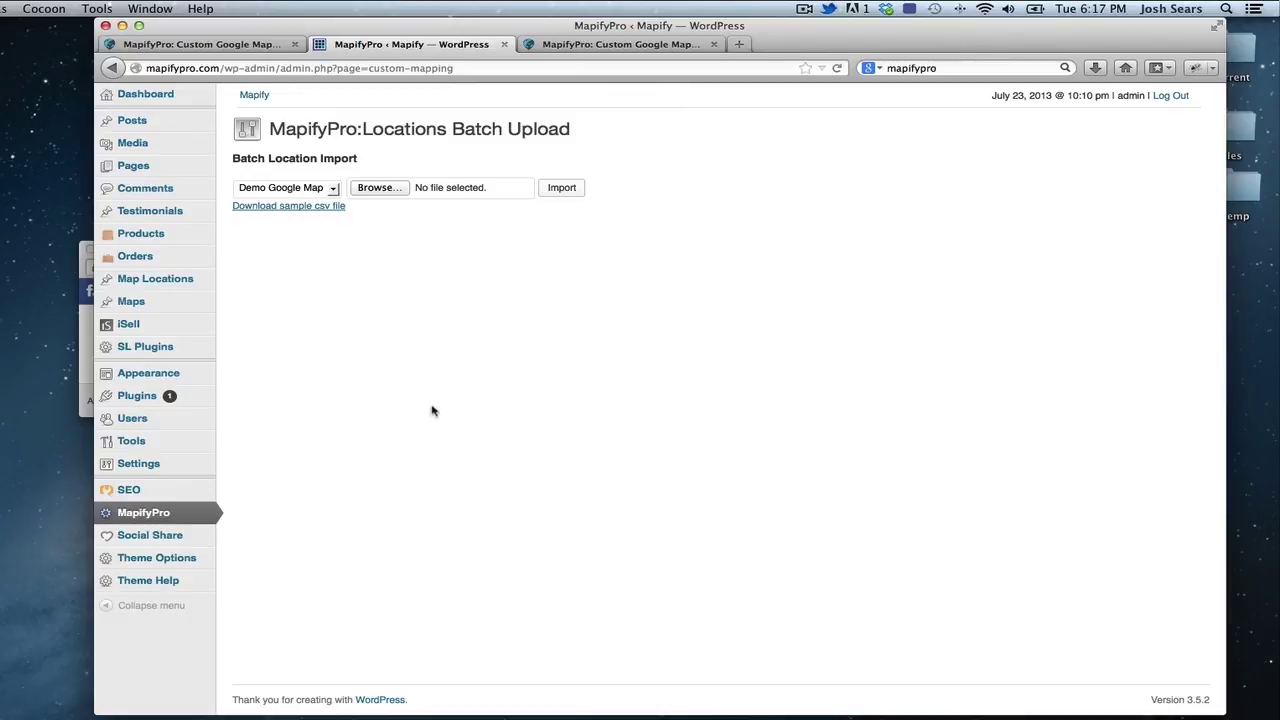
Step: Open the Map Locations list in the WordPress admin and shift the browser window aside
{"action": "mouse_move", "coordinate": [157, 287]}
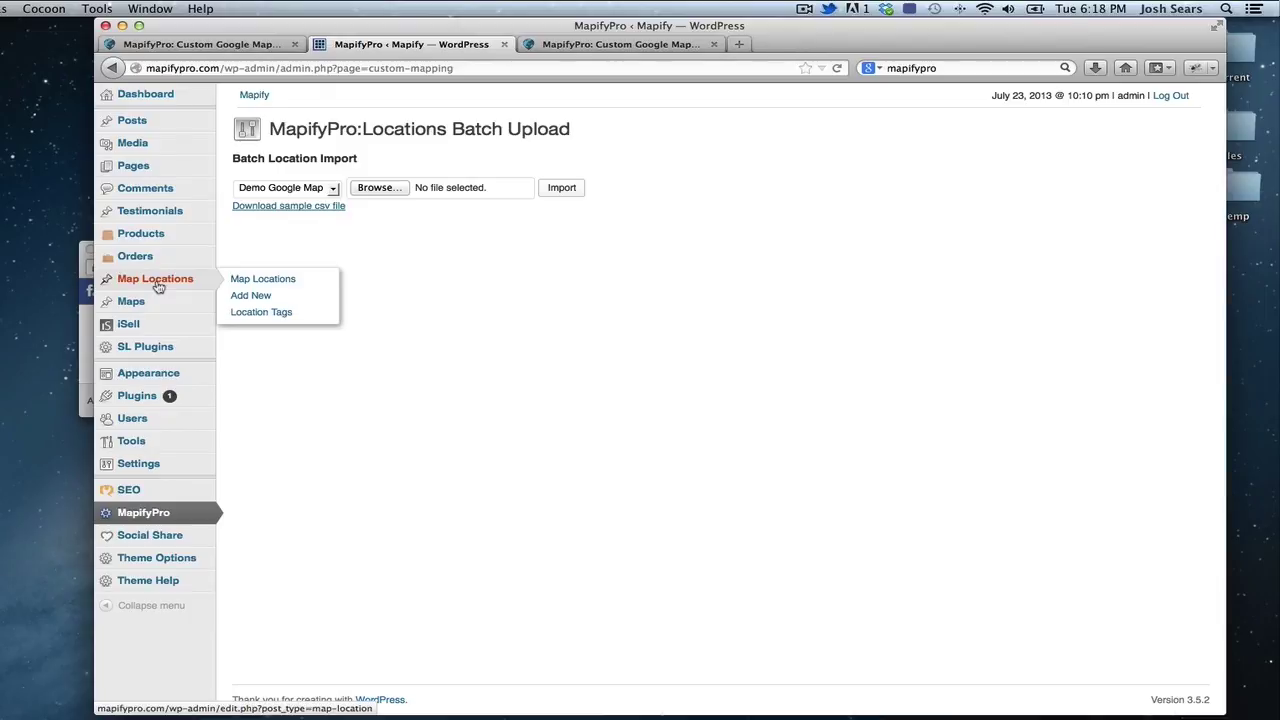
{"action": "left_click", "coordinate": [157, 287]}
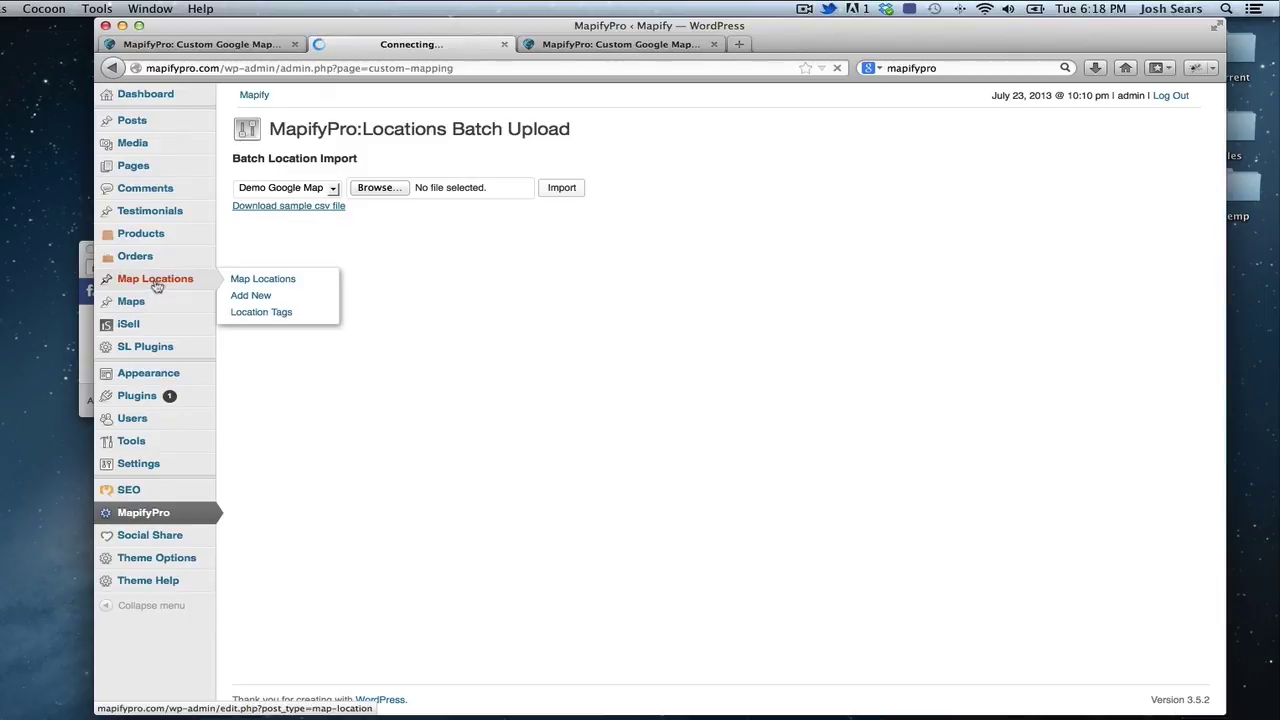
{"action": "left_click_drag", "start_coordinate": [525, 25], "coordinate": [423, 11]}
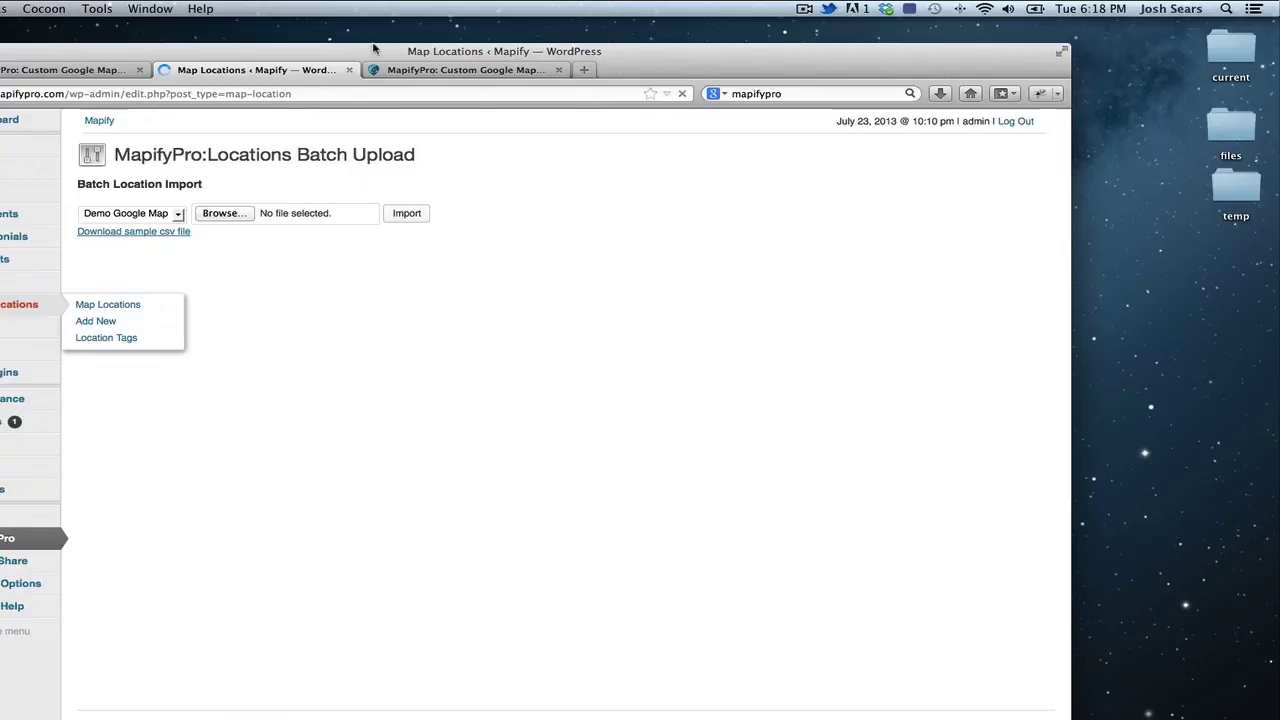